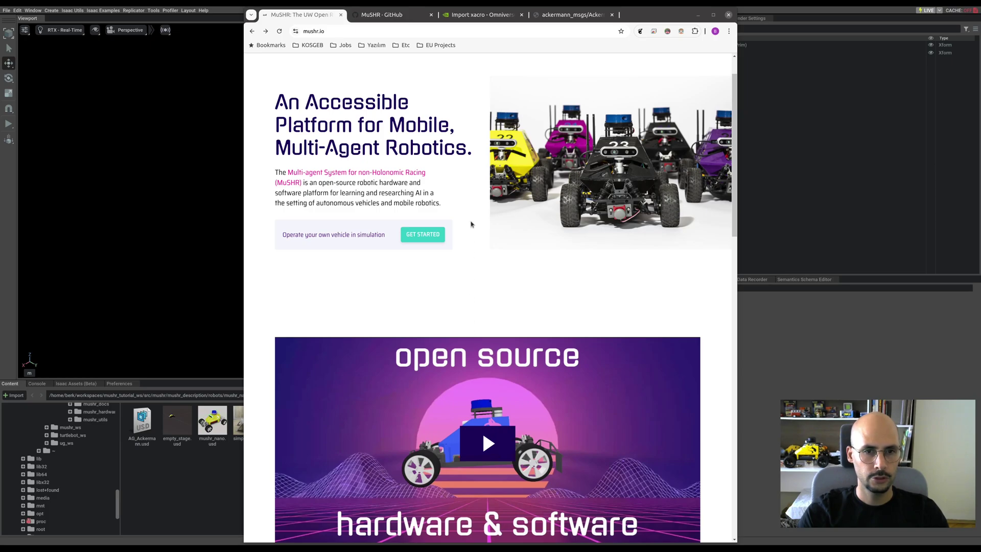
# Step: Bring the browser window showing the mushr.io homepage into focus
pyautogui.click(438, 156)
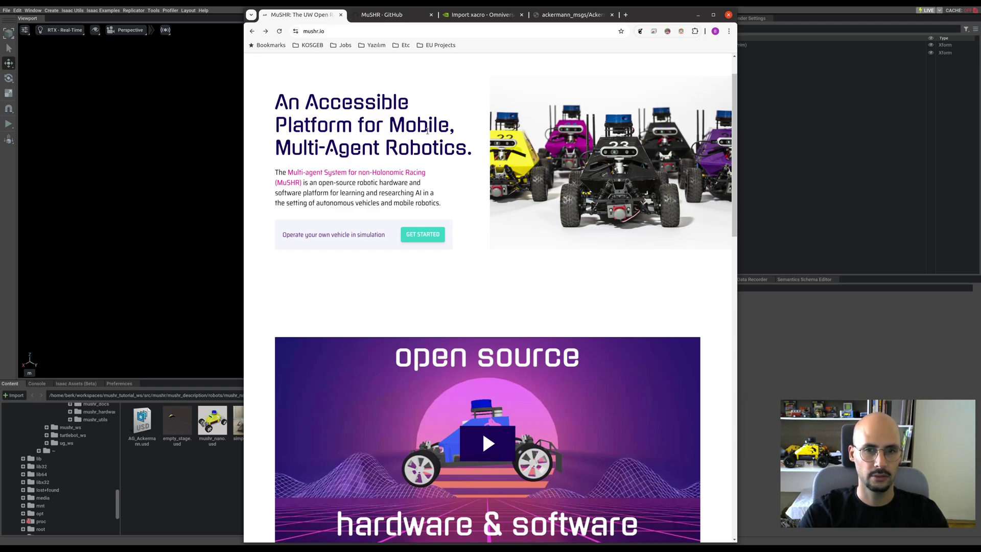
pyautogui.click(388, 14)
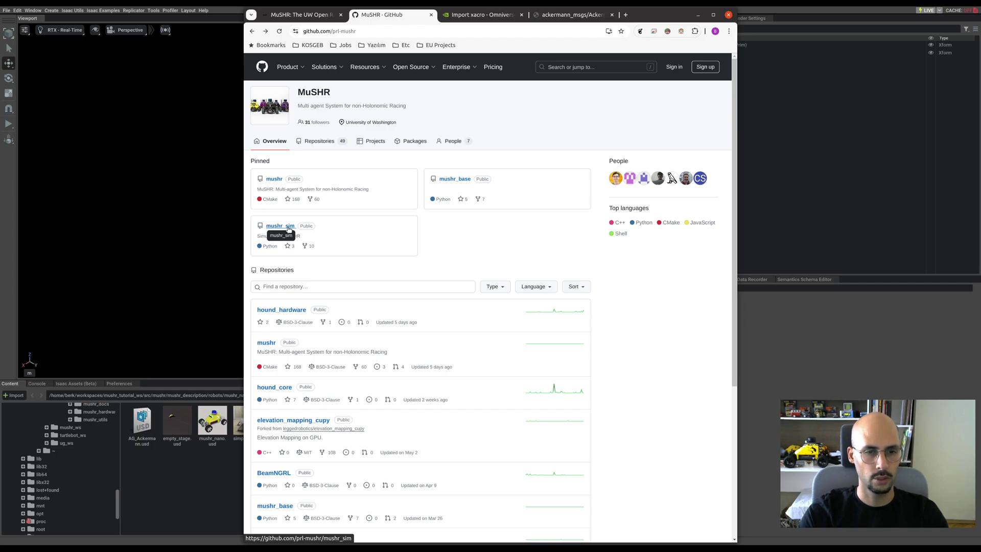
# Step: Open the pinned mushr repository and browse mushr_description/robots, then return to the repository root
pyautogui.click(280, 181)
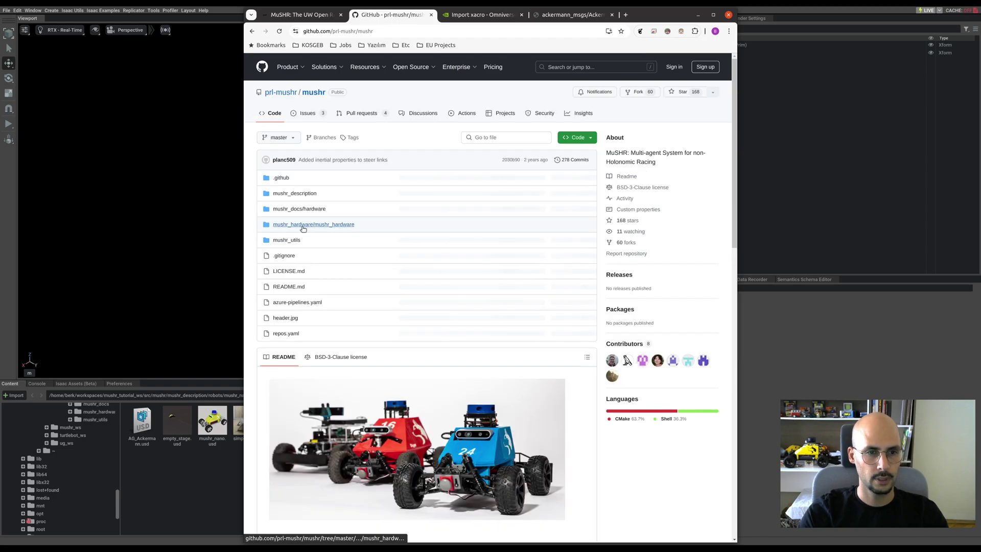
pyautogui.click(309, 194)
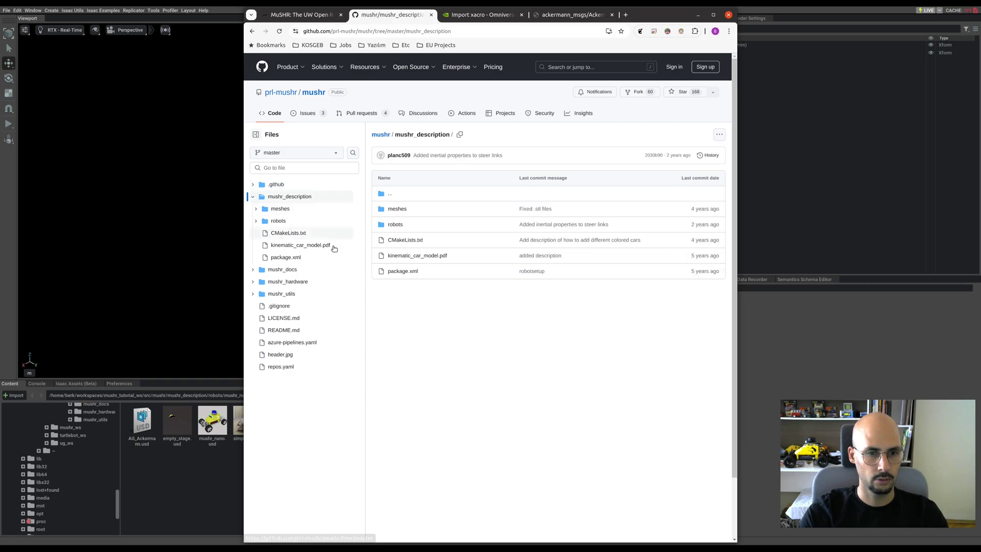
pyautogui.click(397, 224)
pyautogui.hotkey('alt', 'Left')
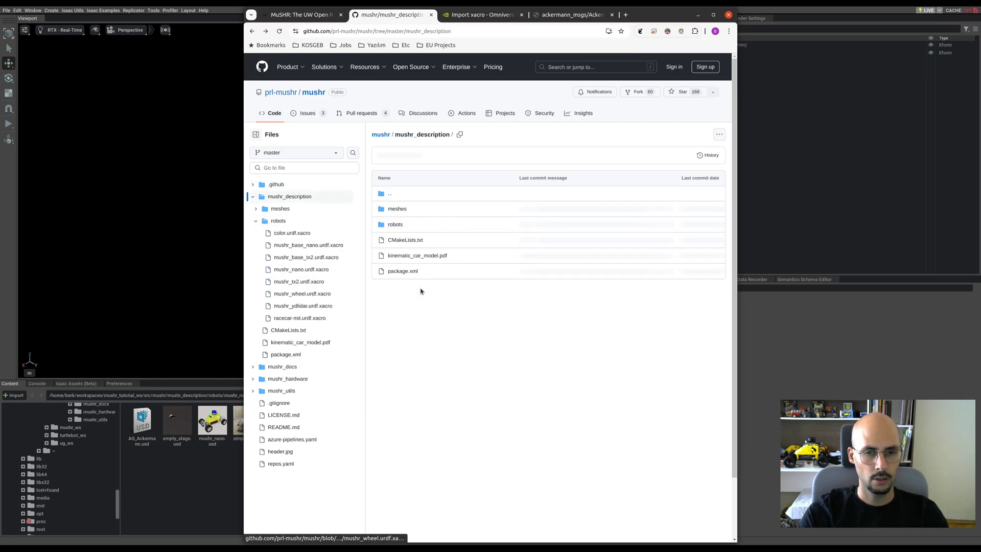
pyautogui.hotkey('alt', 'Left')
pyautogui.click(583, 137)
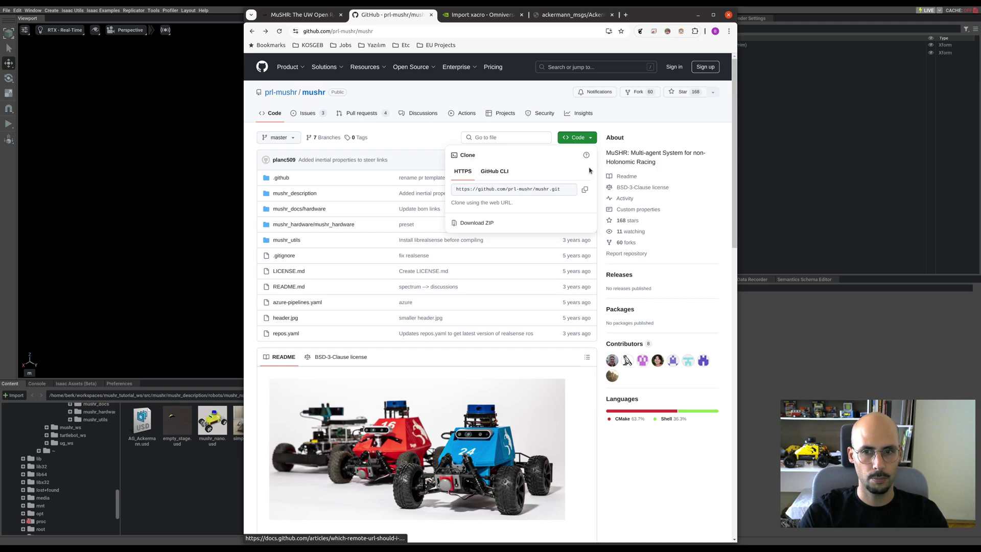
pyautogui.click(586, 190)
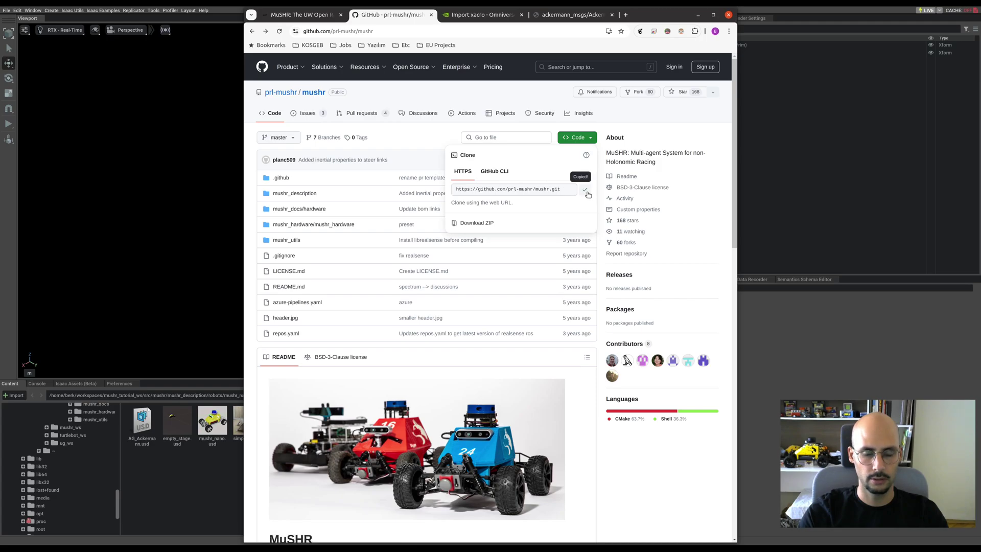
pyautogui.click(212, 114)
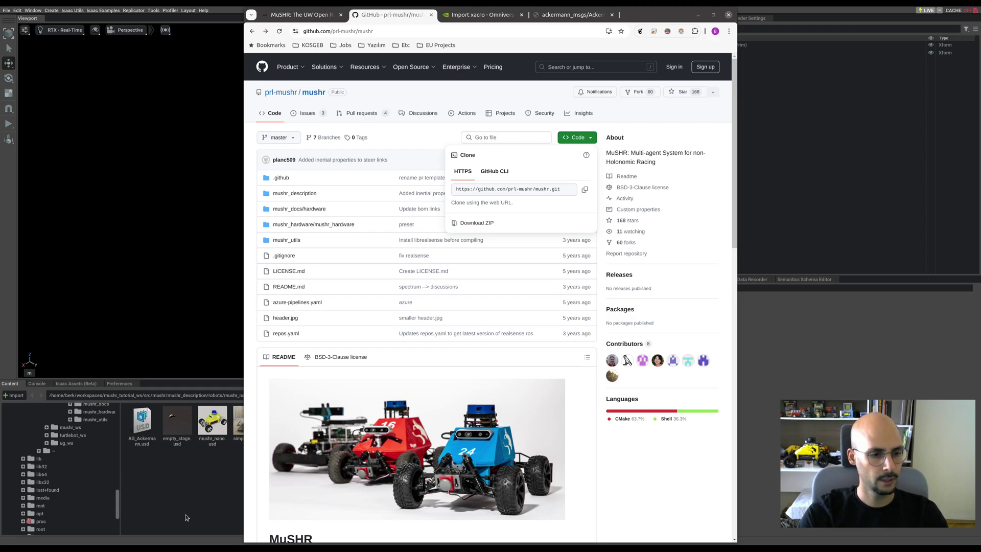
# Step: Create the workspace folder with mkdir -p mushr_tutorial_ws/src in the terminal
pyautogui.hotkey('alt', 'Tab')
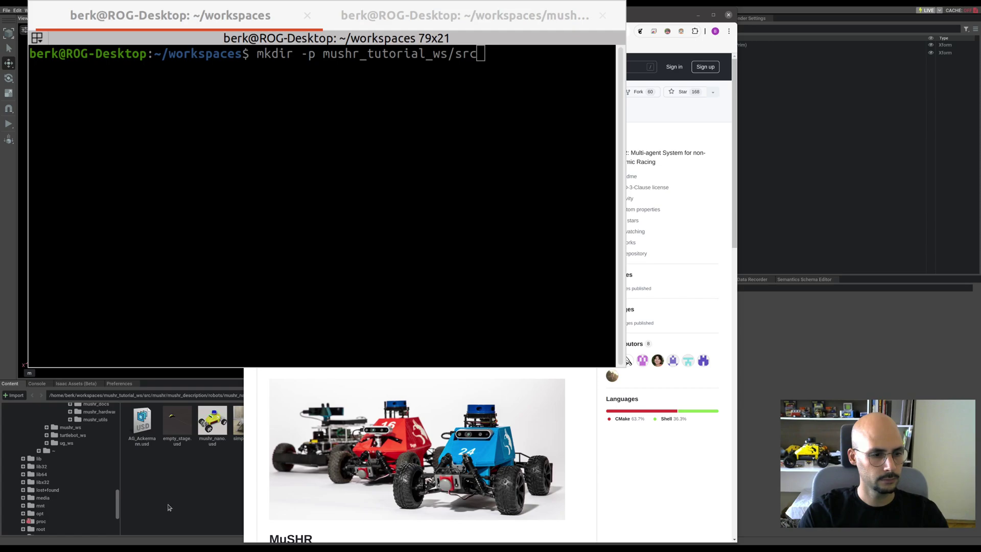
pyautogui.click(183, 469)
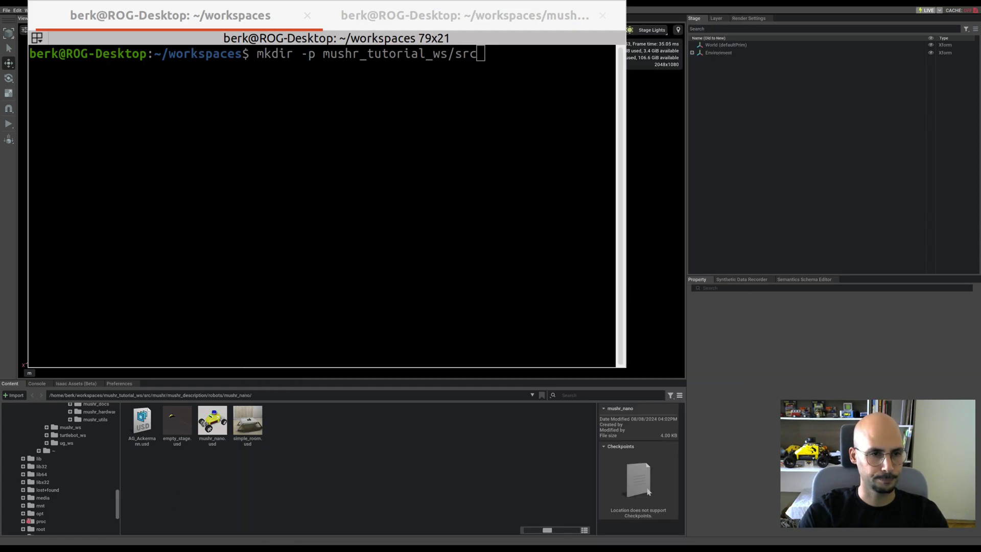
pyautogui.click(460, 278)
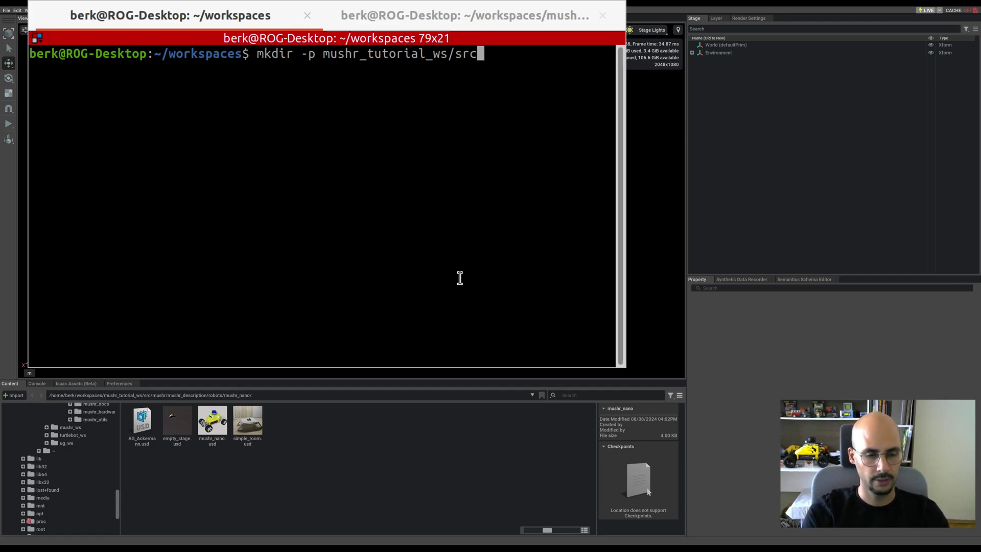
pyautogui.press('Return')
# Step: Change into the mushr_tutorial_ws/src directory
pyautogui.write('cd mus')
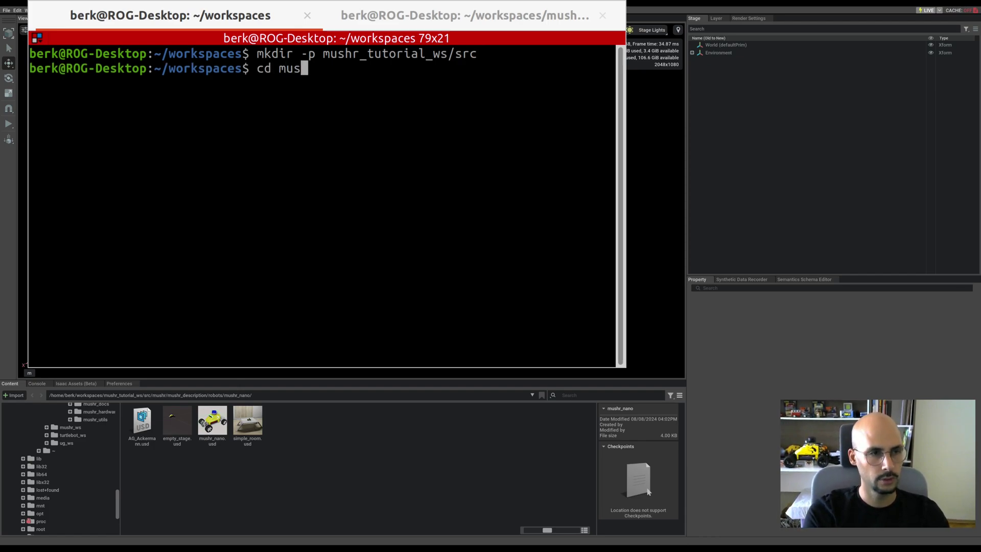
pyautogui.press('Tab')
pyautogui.write('t')
pyautogui.press('Tab')
pyautogui.write('s')
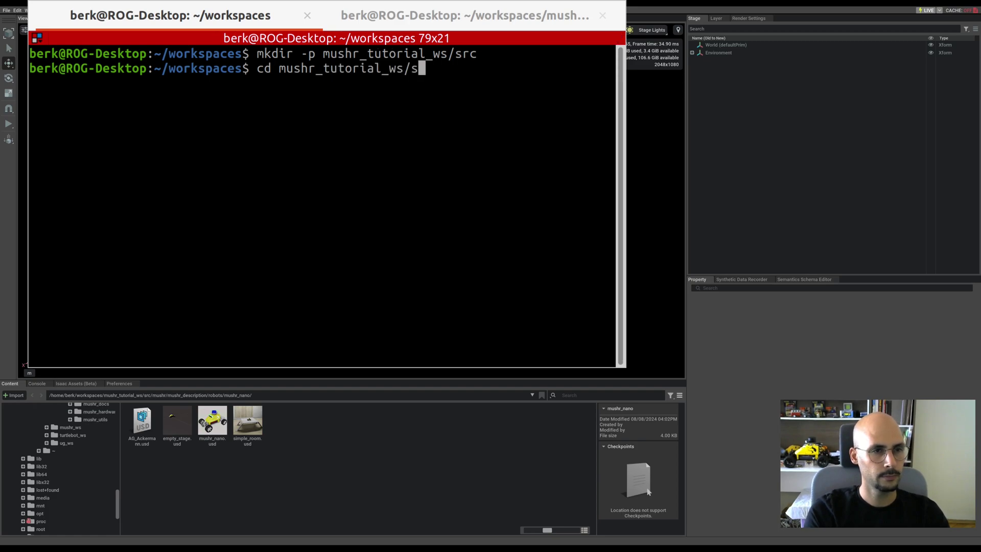
pyautogui.press('Tab')
pyautogui.press('Return')
# Step: Run git clone with the pasted mushr URL; it reports 'mushr' already exists
pyautogui.write('git clone')
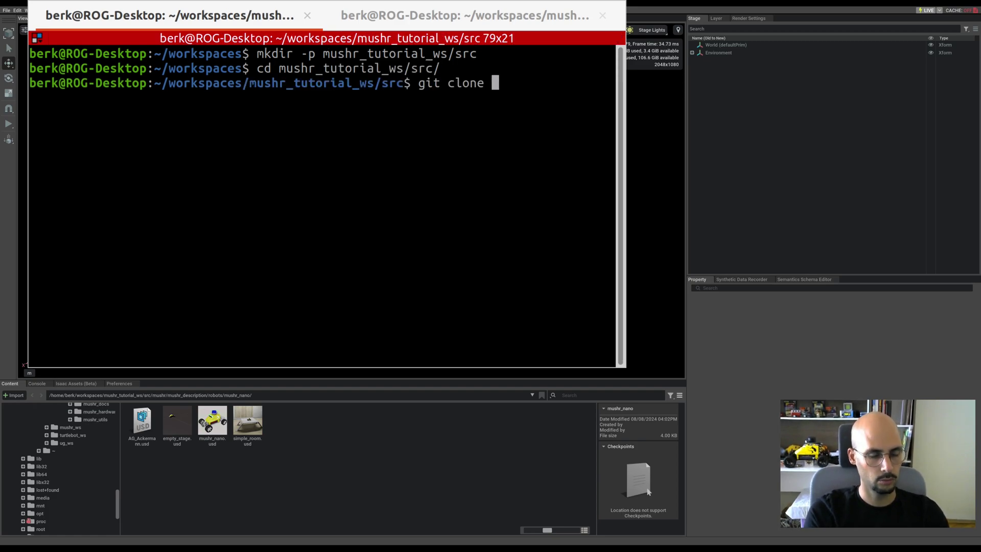
pyautogui.hotkey('ctrl', 'shift', 'v')
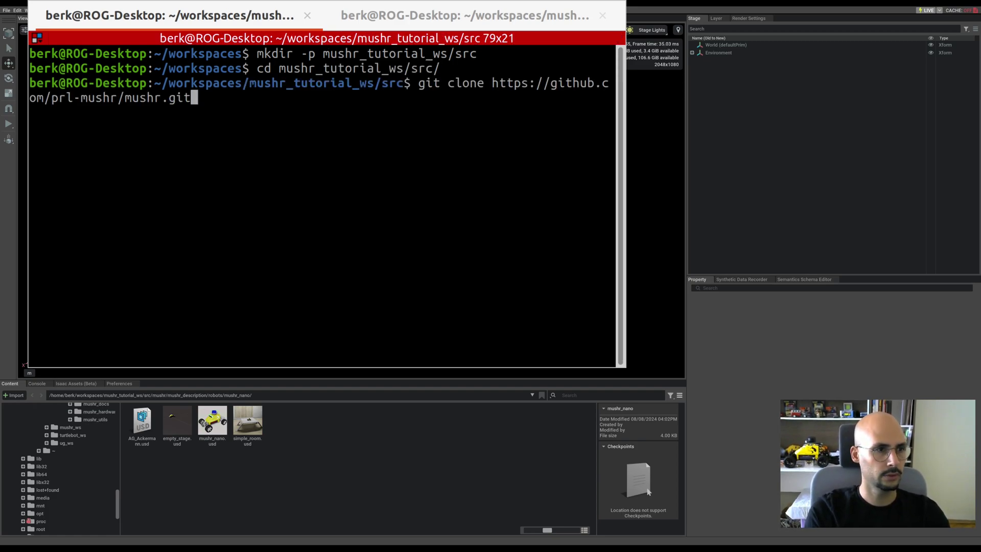
pyautogui.press('Return')
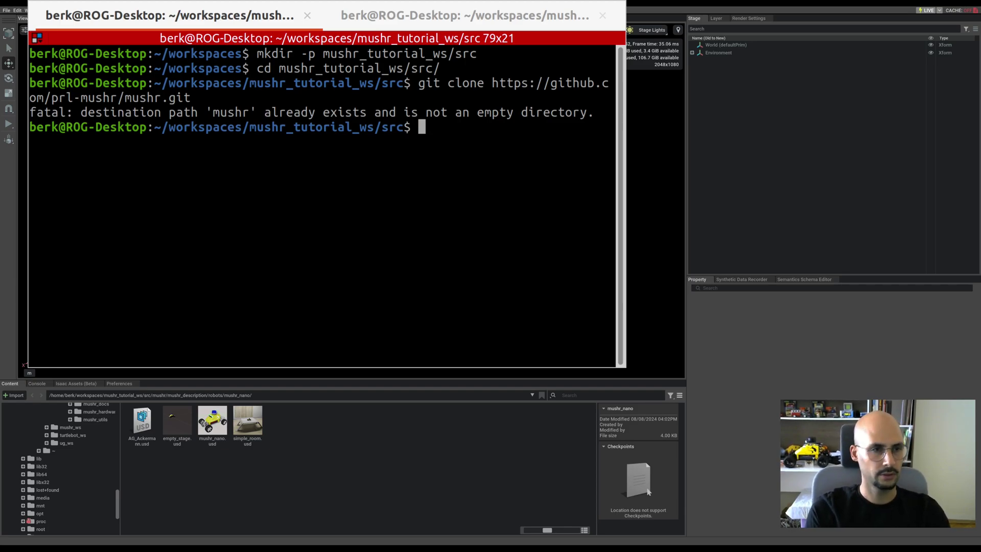
pyautogui.write('cd')
pyautogui.press('BackSpace')
pyautogui.press('BackSpace')
pyautogui.press('BackSpace')
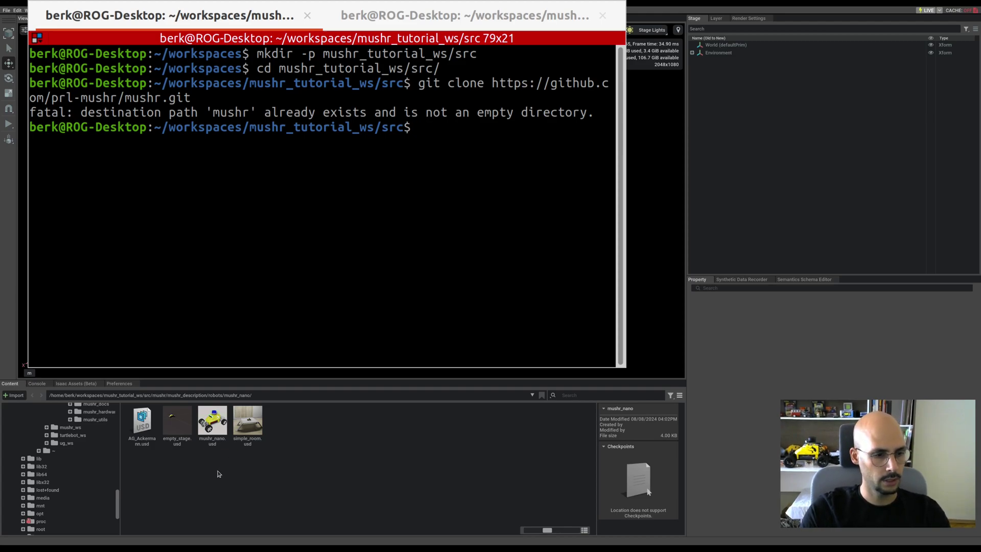
# Step: Close the generated mushr_nano.urdf and select mushr_nano.urdf.xacro in mushr_description/robots
pyautogui.click(182, 463)
pyautogui.hotkey('alt', 'Tab')
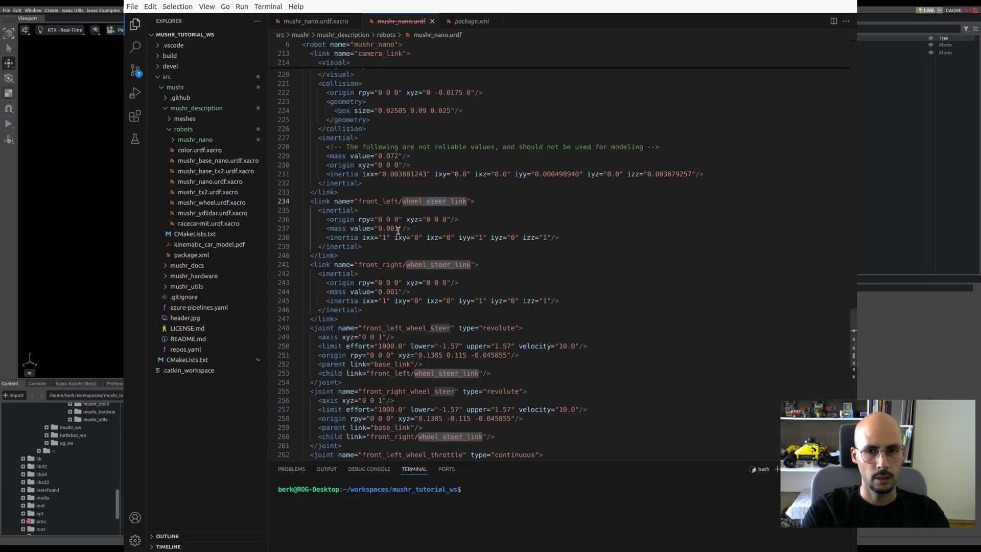
pyautogui.click(514, 265)
pyautogui.scroll(5, 485, 264)
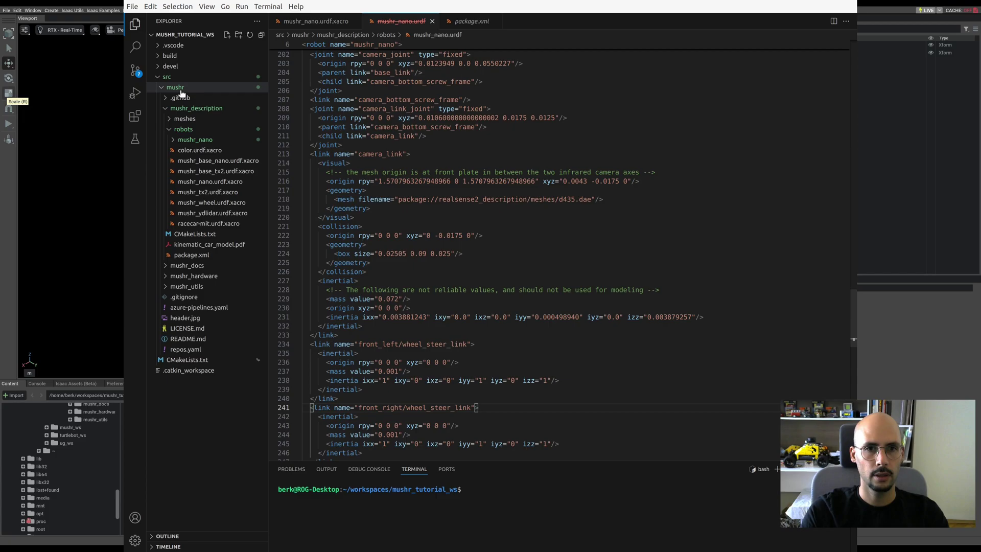
pyautogui.click(198, 109)
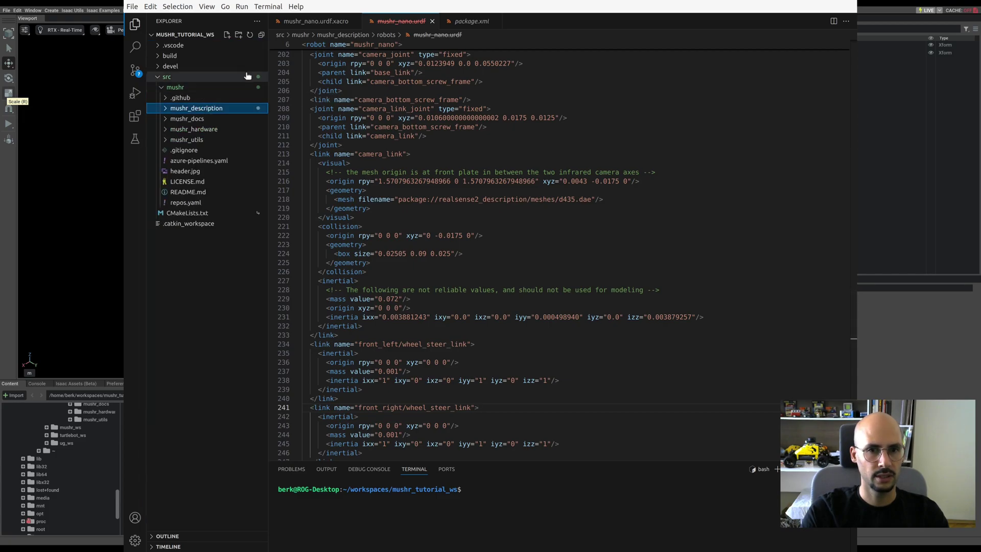
pyautogui.click(433, 21)
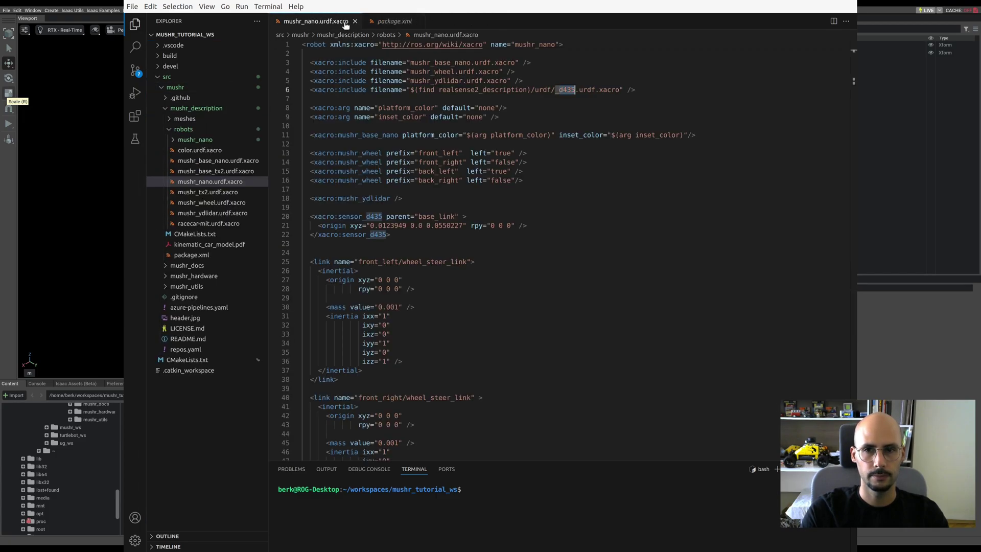
pyautogui.click(202, 131)
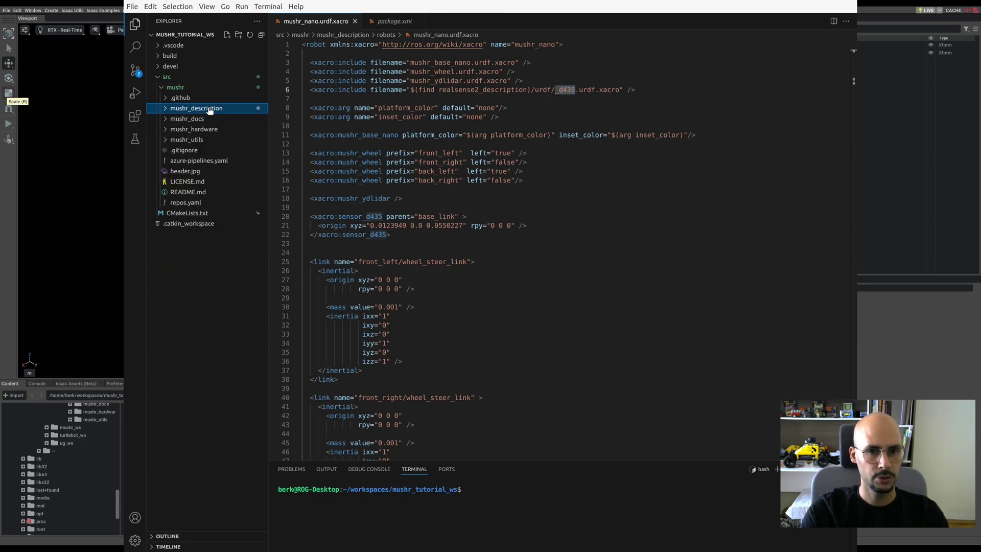
pyautogui.click(210, 109)
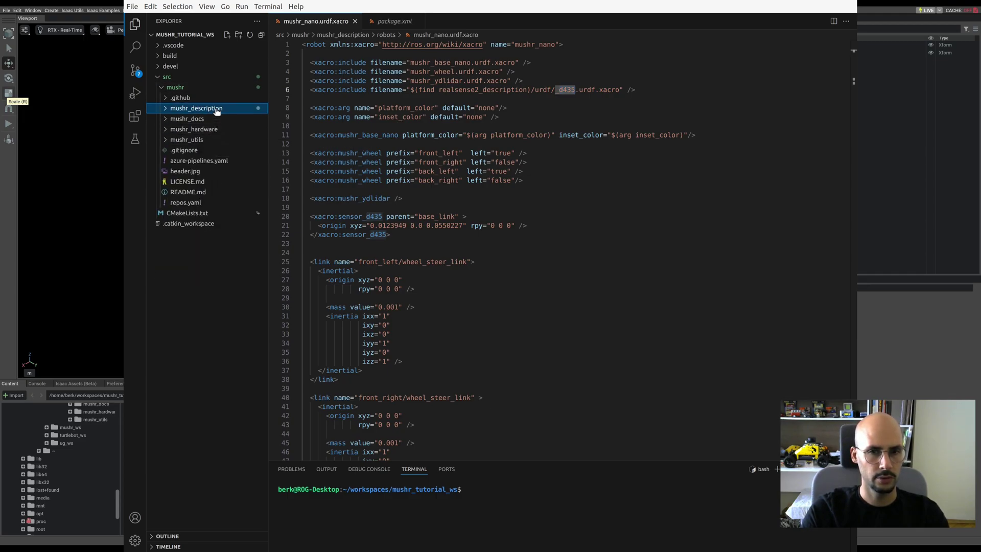
pyautogui.click(216, 110)
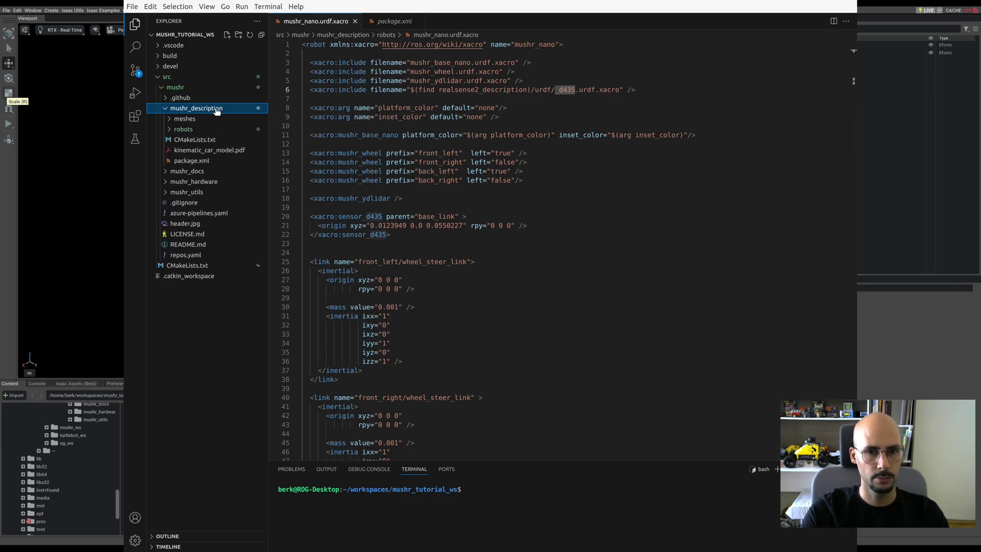
pyautogui.click(214, 128)
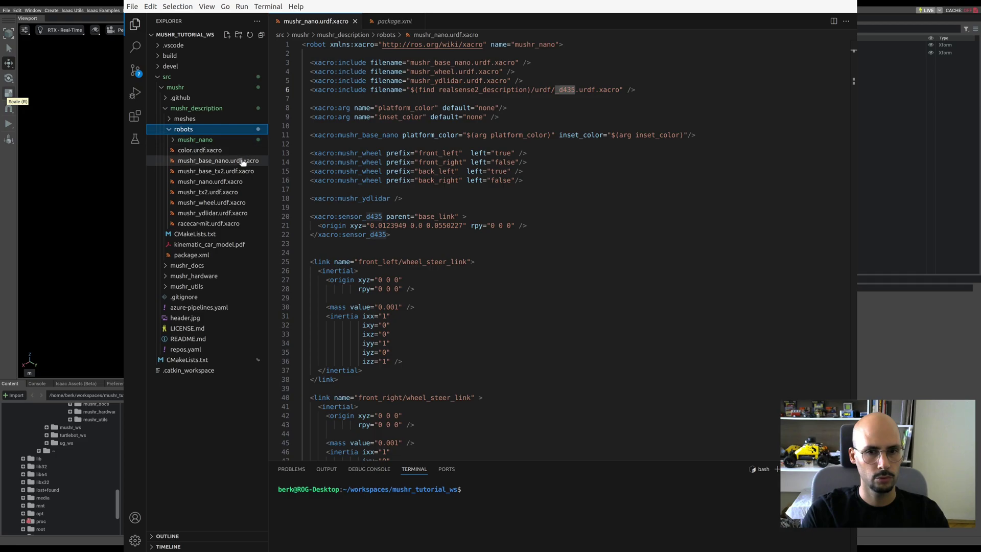
pyautogui.click(222, 186)
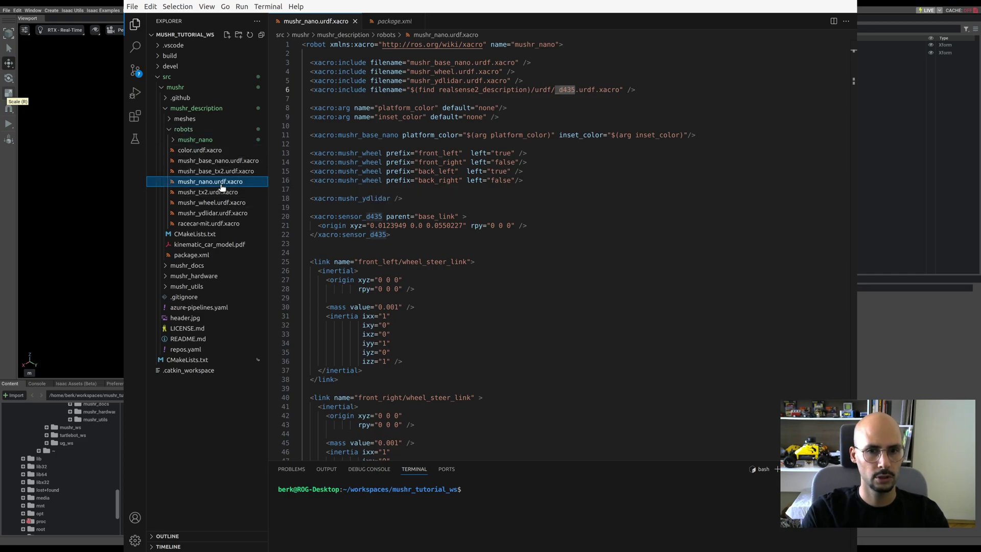
# Step: Scroll through mushr_nano.urdf.xacro reviewing the wheel steer links and throttle joints, ending at the top
pyautogui.click(457, 205)
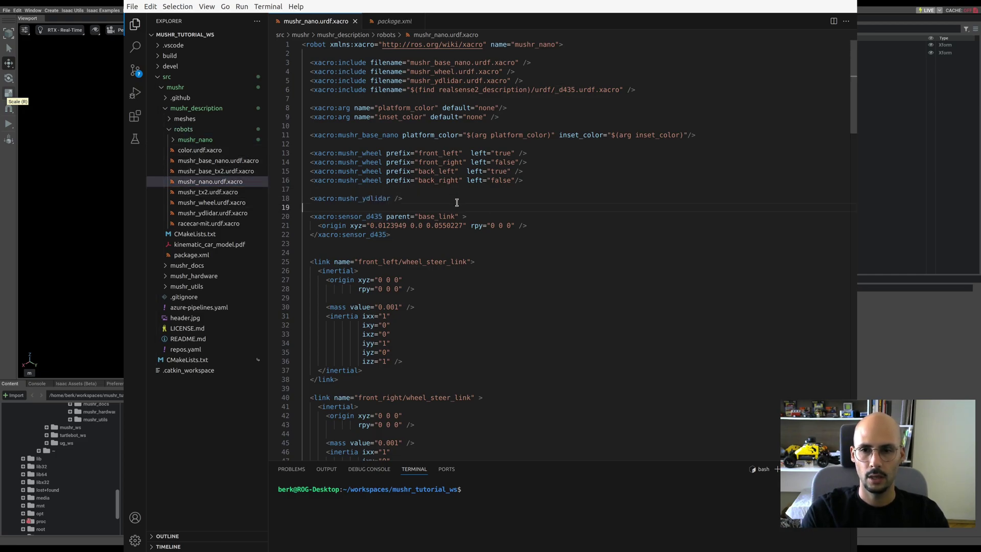
pyautogui.scroll(-4, 457, 203)
pyautogui.scroll(3, 460, 199)
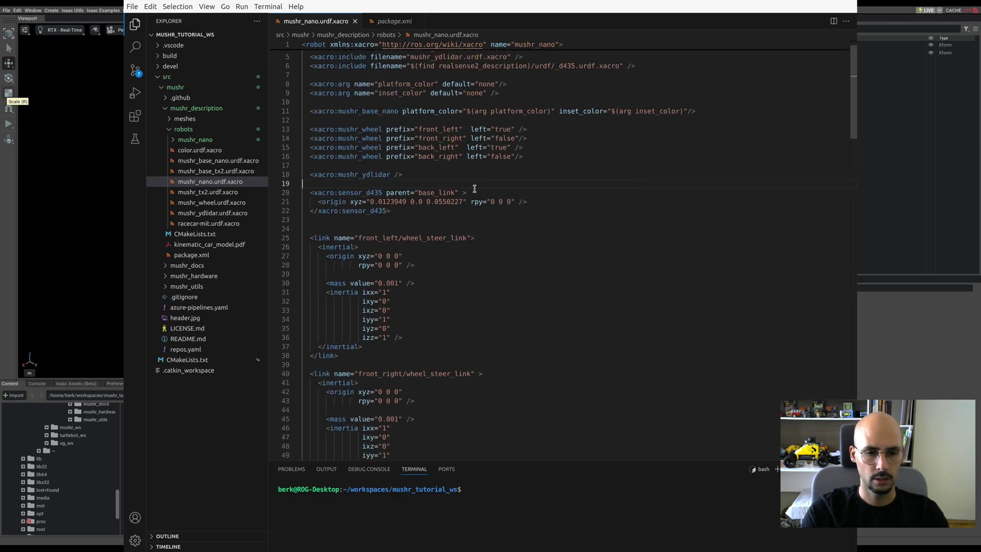
pyautogui.scroll(-1, 478, 190)
pyautogui.scroll(-20, 480, 190)
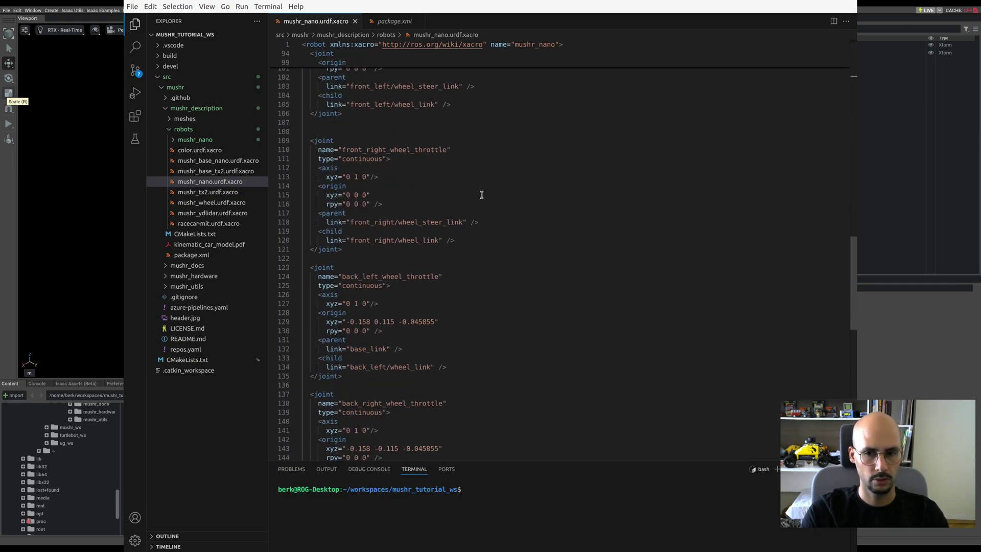
pyautogui.scroll(-5, 481, 194)
pyautogui.scroll(6, 484, 198)
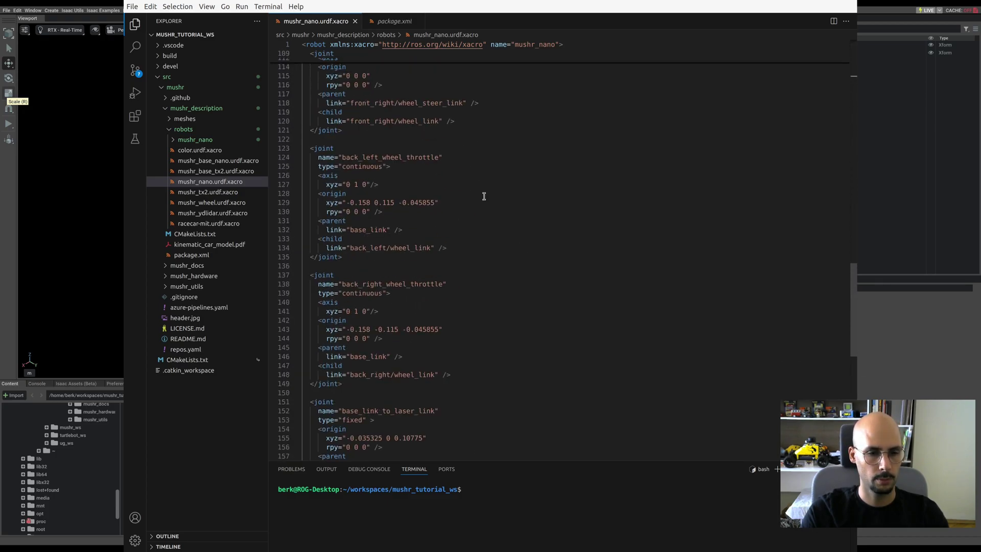
pyautogui.scroll(20, 484, 196)
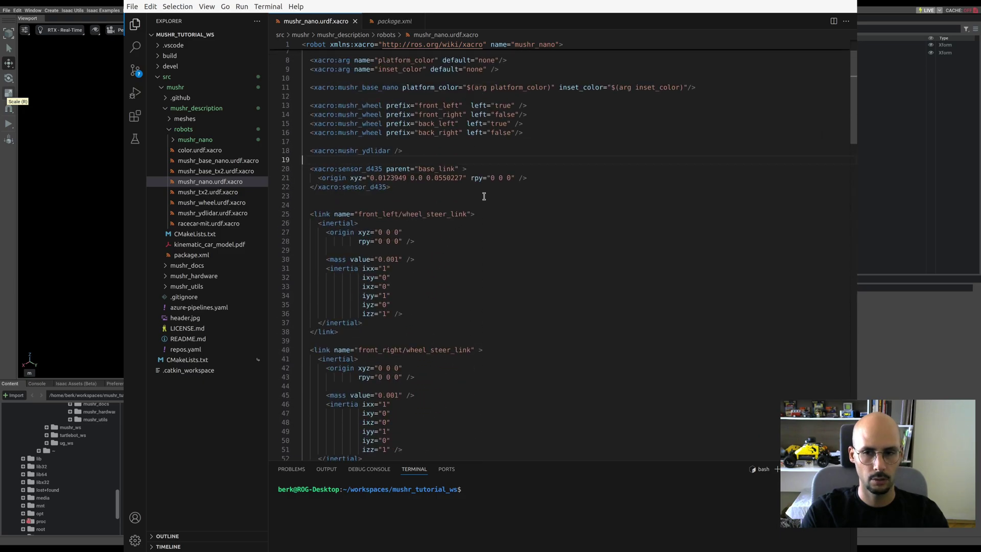
pyautogui.scroll(2, 484, 196)
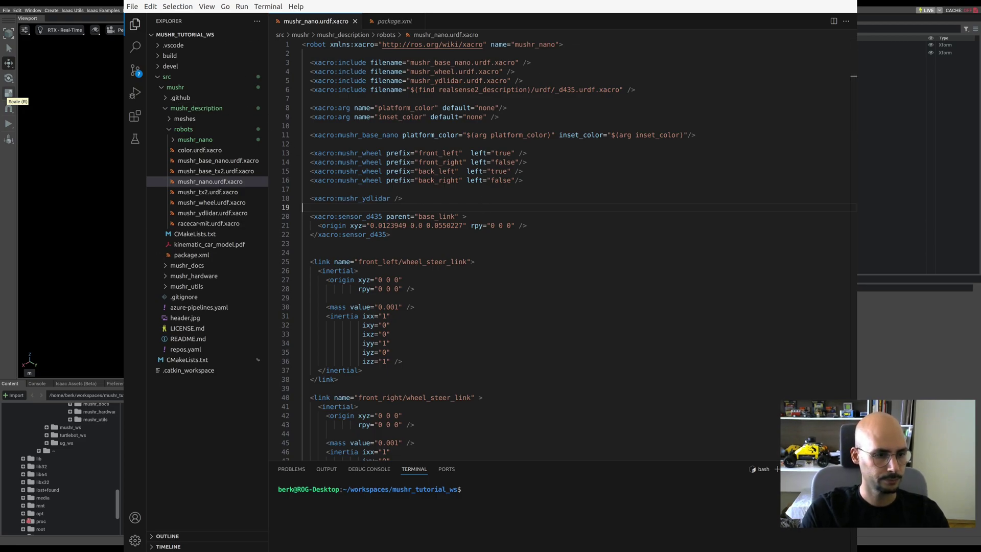
# Step: Select the 'xacro xacro -o' conversion command in the Import xacro thread's answer
pyautogui.hotkey('alt', 'Tab')
pyautogui.click(483, 17)
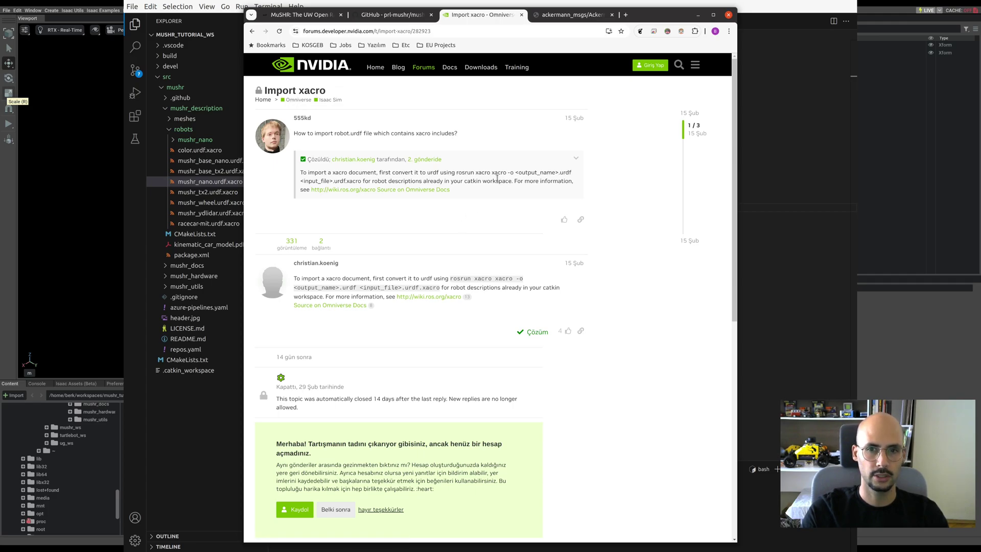
pyautogui.moveTo(456, 173); pyautogui.dragTo(371, 180)
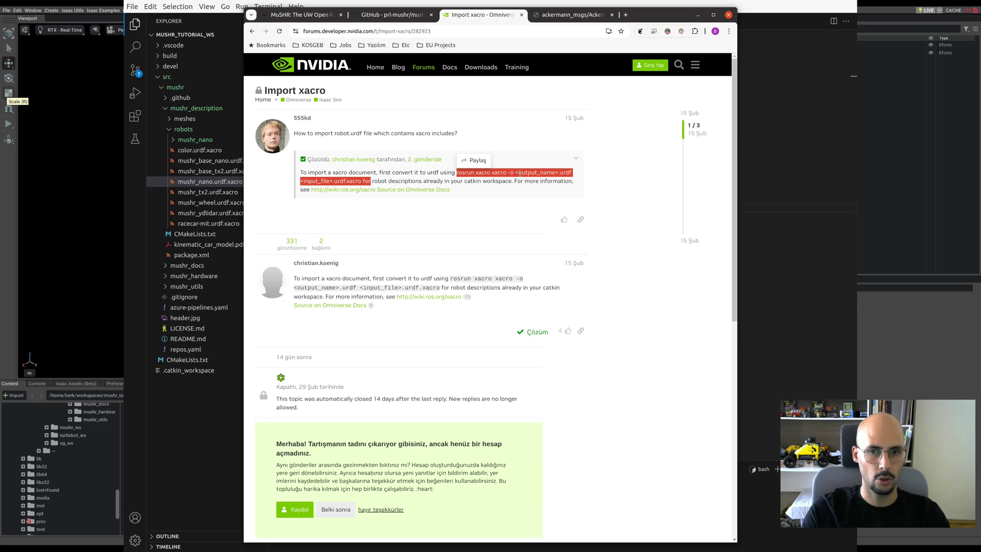
pyautogui.click(348, 182)
pyautogui.moveTo(361, 181); pyautogui.dragTo(476, 172)
pyautogui.hotkey('ctrl', 'c')
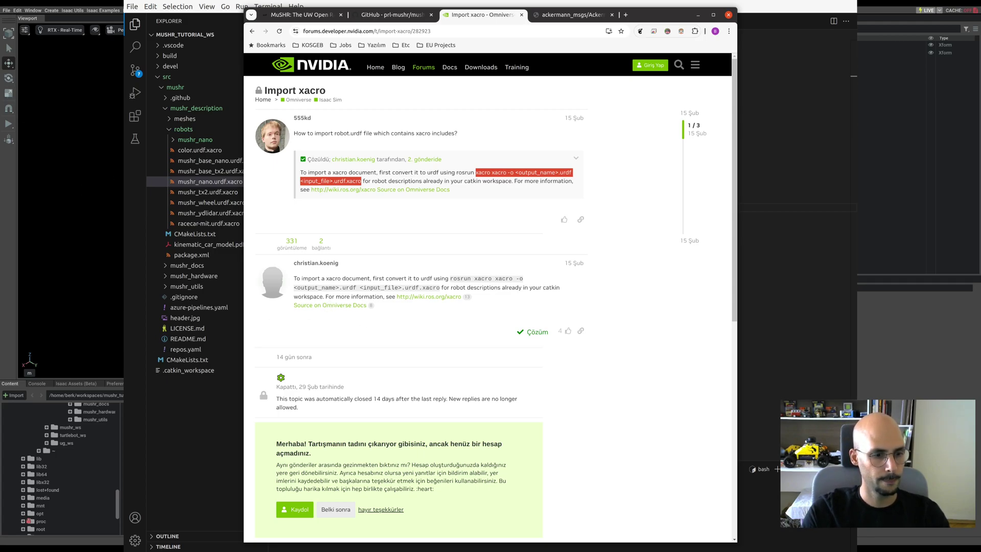
# Step: Change into mushr/mushr_description/robots and list its files
pyautogui.hotkey('alt', 'Tab')
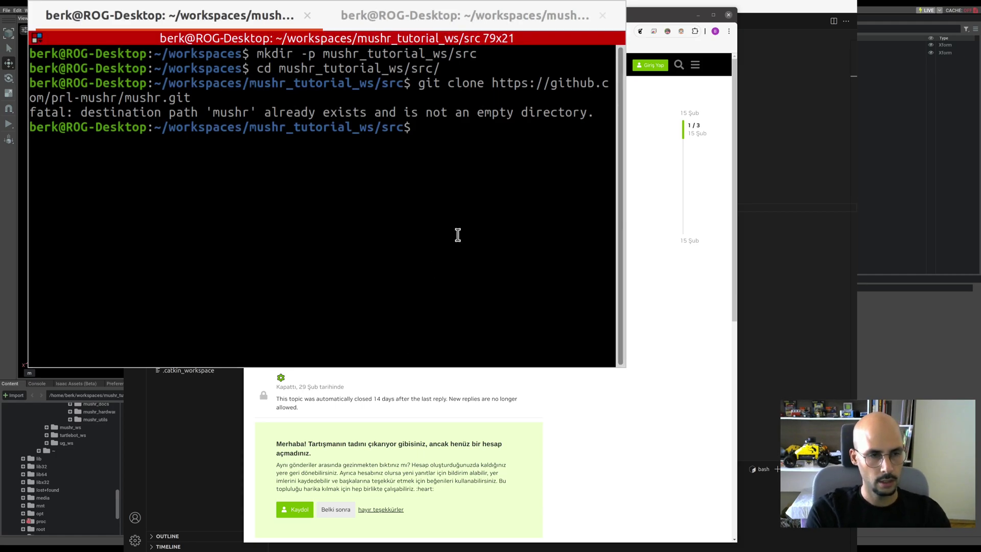
pyautogui.write('cd m')
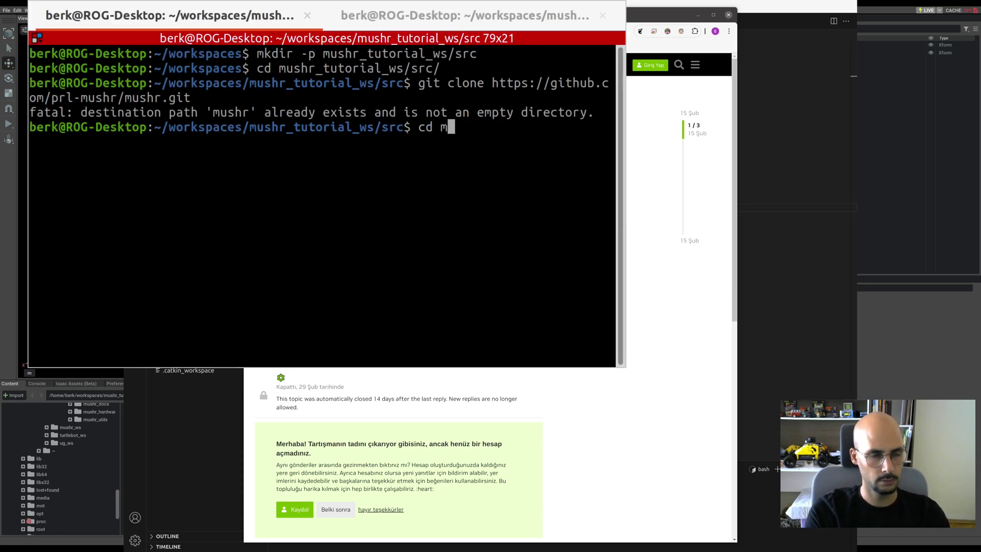
pyautogui.press('Tab')
pyautogui.press('Tab')
pyautogui.press('Tab')
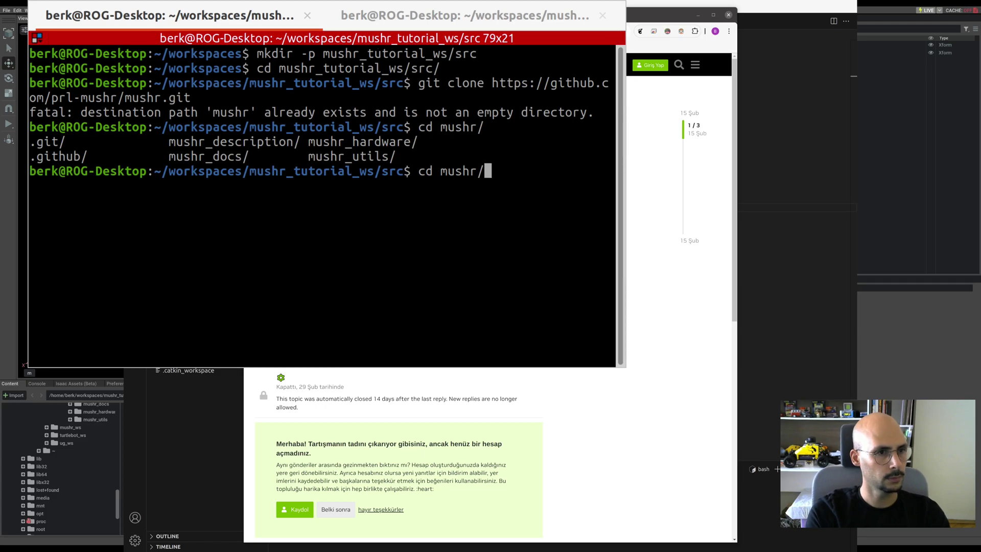
pyautogui.write('mu')
pyautogui.press('Tab')
pyautogui.write('d')
pyautogui.press('Tab')
pyautogui.write('r')
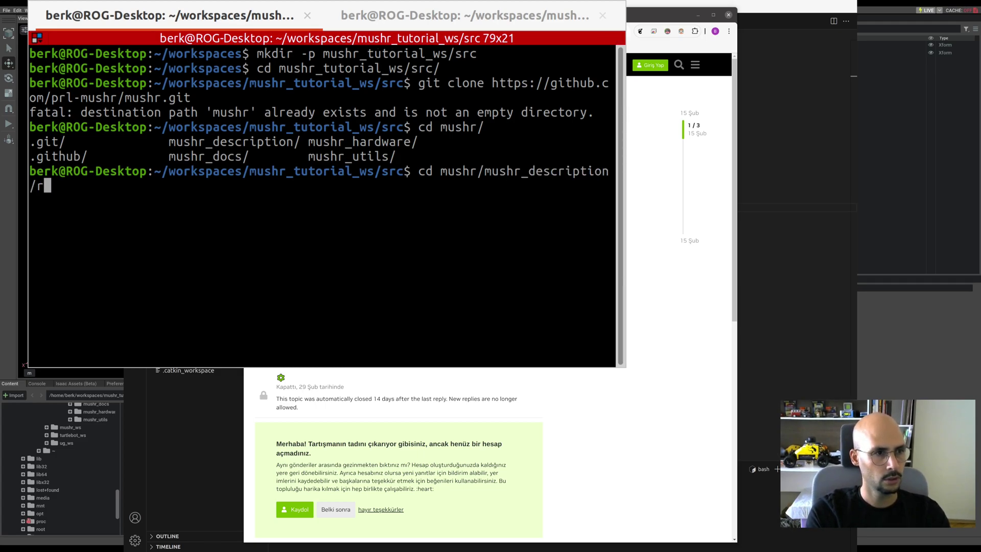
pyautogui.press('Tab')
pyautogui.press('Return')
pyautogui.write('ls')
pyautogui.press('Return')
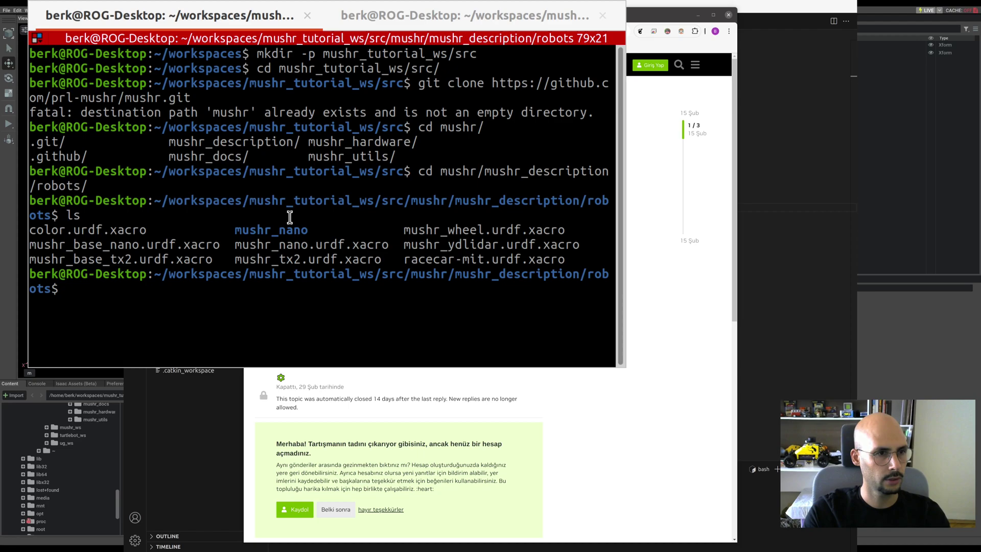
# Step: Run the pasted command as 'xacro xacro -o mushr_nano.urdf mushr_nano.urdf.xacro', which fails
pyautogui.hotkey('ctrl', 'shift', 'v')
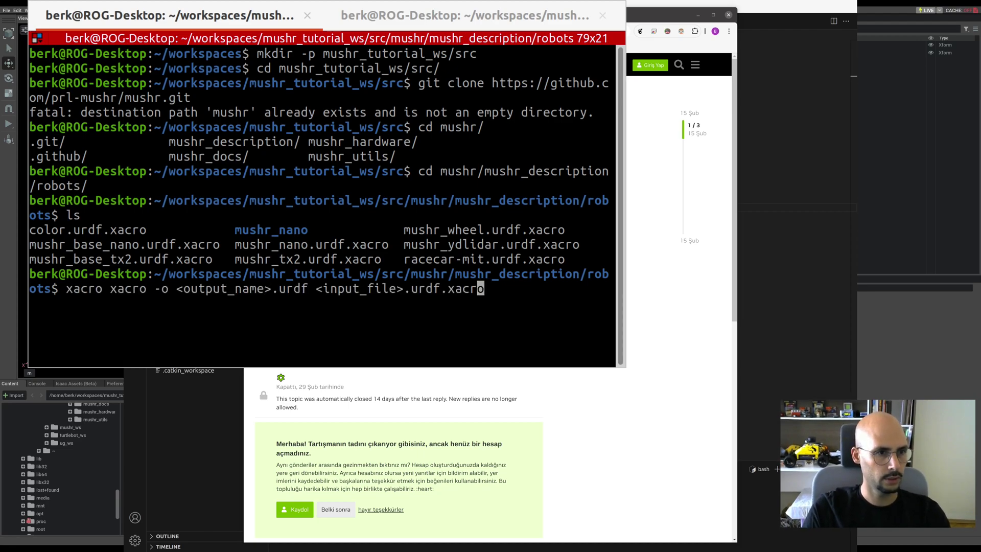
pyautogui.press('Left')
pyautogui.press('Left')
pyautogui.press('Left')
pyautogui.press('Left')
pyautogui.press('Left')
pyautogui.press('Left')
pyautogui.press('Left')
pyautogui.press('Left')
pyautogui.press('Left')
pyautogui.press('Left')
pyautogui.press('Left')
pyautogui.press('Left')
pyautogui.press('Left')
pyautogui.press('Left')
pyautogui.press('Left')
pyautogui.press('Left')
pyautogui.press('Left')
pyautogui.press('Left')
pyautogui.press('Left')
pyautogui.press('Left')
pyautogui.press('BackSpace')
pyautogui.press('BackSpace')
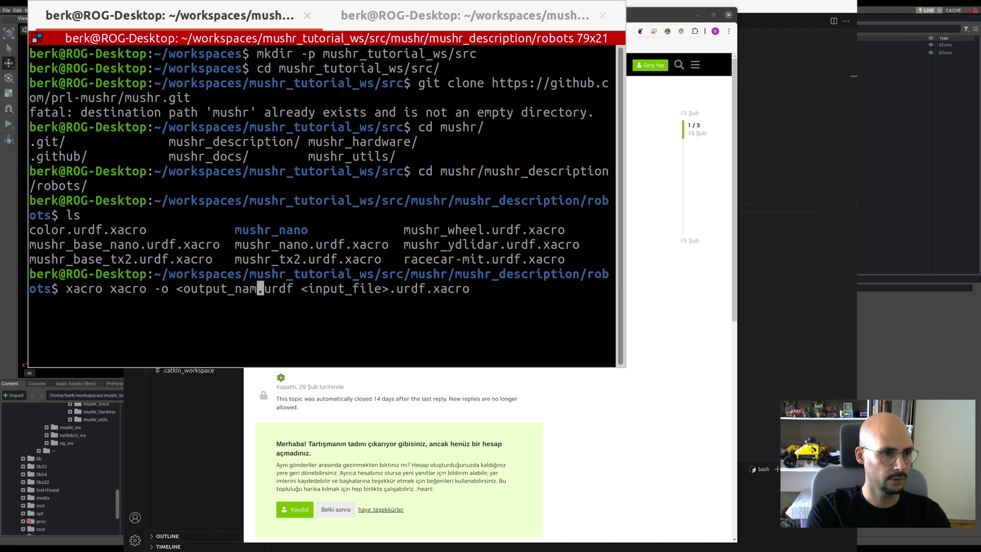
pyautogui.press('BackSpace')
pyautogui.press('BackSpace')
pyautogui.press('BackSpace')
pyautogui.press('BackSpace')
pyautogui.press('BackSpace')
pyautogui.press('BackSpace')
pyautogui.press('BackSpace')
pyautogui.press('BackSpace')
pyautogui.press('BackSpace')
pyautogui.press('BackSpace')
pyautogui.press('BackSpace')
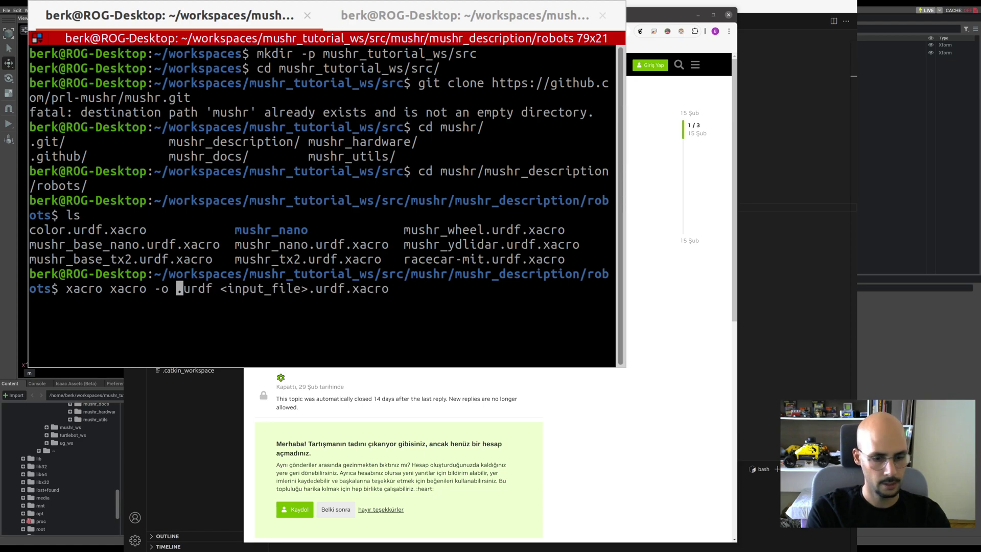
pyautogui.write('mushr_nan')
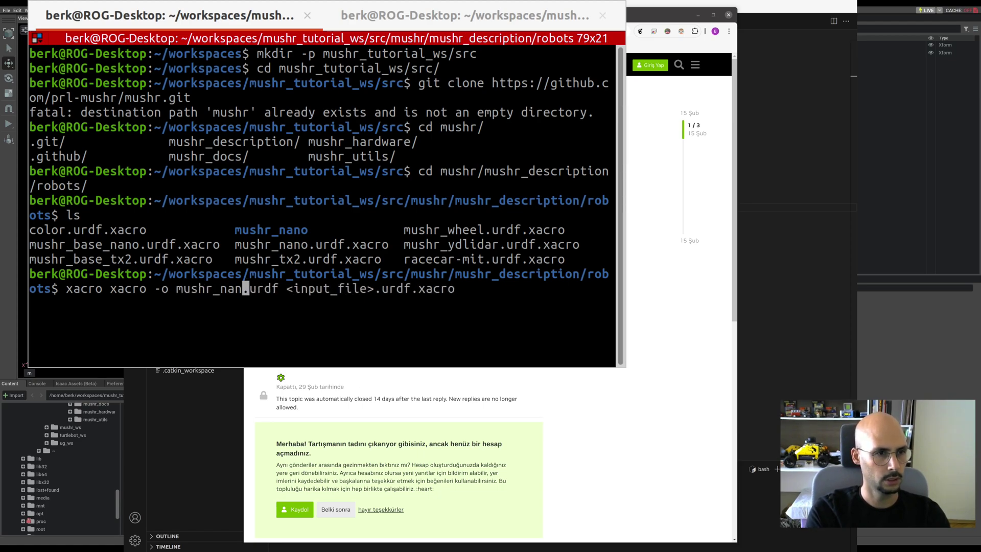
pyautogui.write('o')
pyautogui.press('Right')
pyautogui.press('Right')
pyautogui.press('Right')
pyautogui.press('Right')
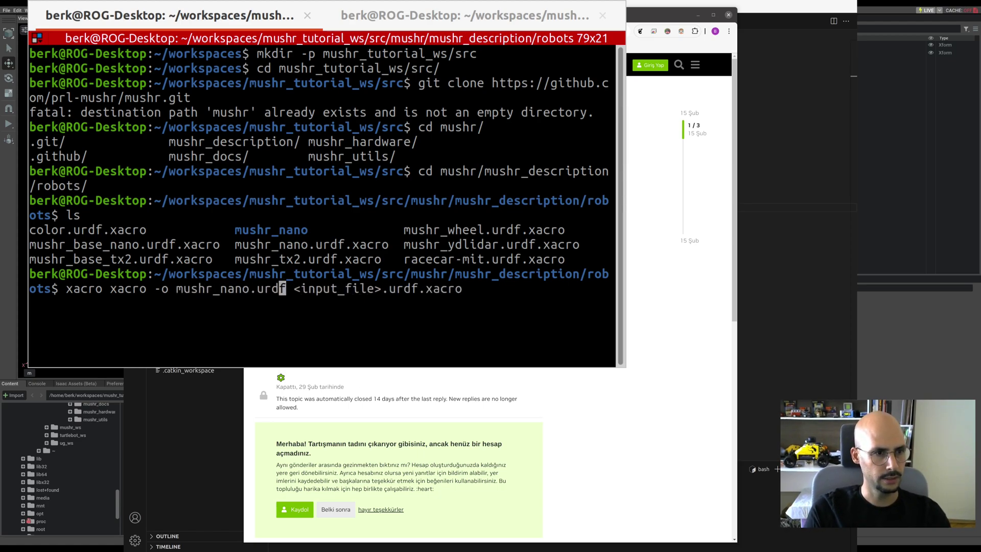
pyautogui.press('Right')
pyautogui.press('Right')
pyautogui.write('CCC')
pyautogui.press('Left')
pyautogui.press('Left')
pyautogui.press('Left')
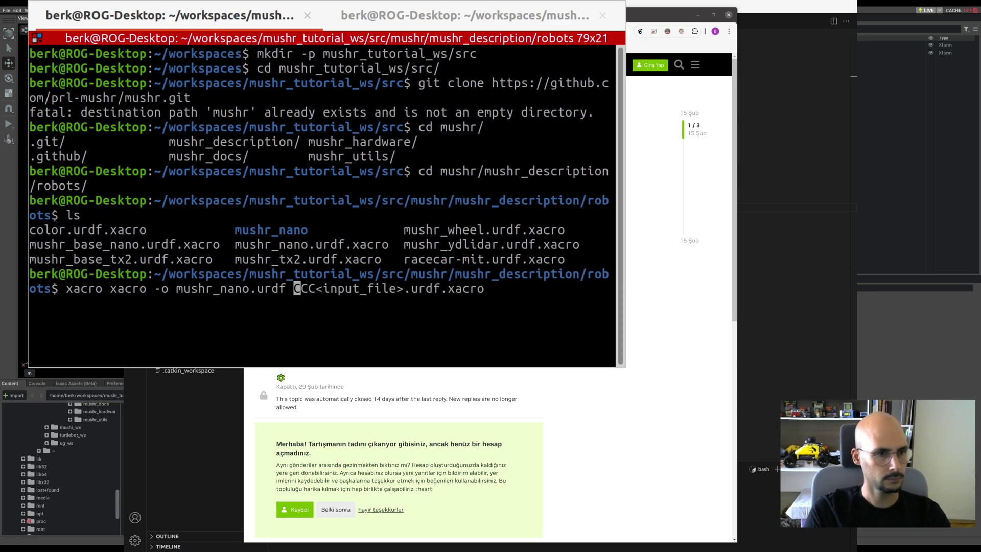
pyautogui.press('Delete')
pyautogui.press('Delete')
pyautogui.press('Delete')
pyautogui.press('Delete')
pyautogui.press('Delete')
pyautogui.press('Delete')
pyautogui.press('Delete')
pyautogui.press('Delete')
pyautogui.press('Delete')
pyautogui.press('Delete')
pyautogui.press('Delete')
pyautogui.press('Delete')
pyautogui.press('Delete')
pyautogui.press('Delete')
pyautogui.press('Delete')
pyautogui.press('Delete')
pyautogui.press('Delete')
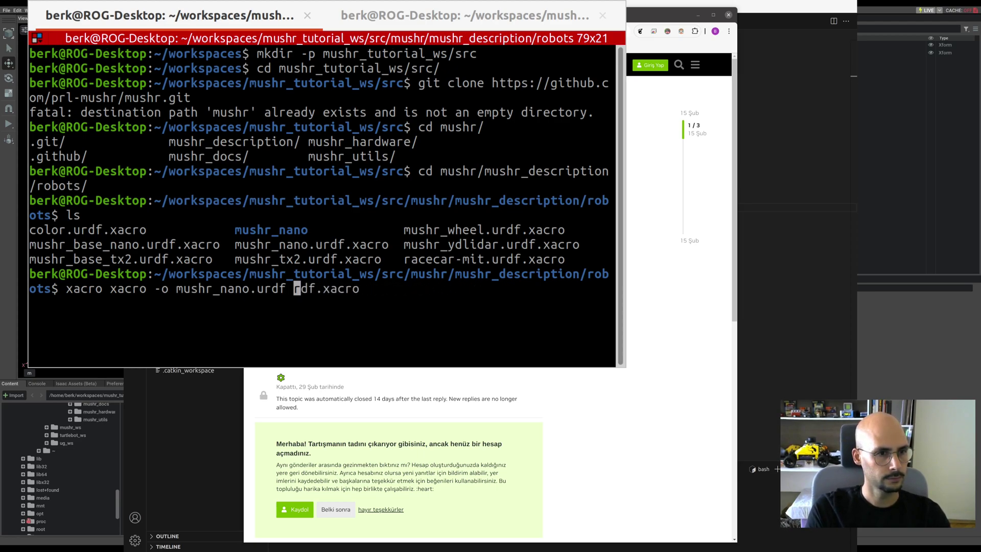
pyautogui.press('Delete')
pyautogui.press('Delete')
pyautogui.press('Delete')
pyautogui.press('Delete')
pyautogui.press('Delete')
pyautogui.press('Delete')
pyautogui.press('Delete')
pyautogui.press('Delete')
pyautogui.press('Delete')
pyautogui.write('mushr_')
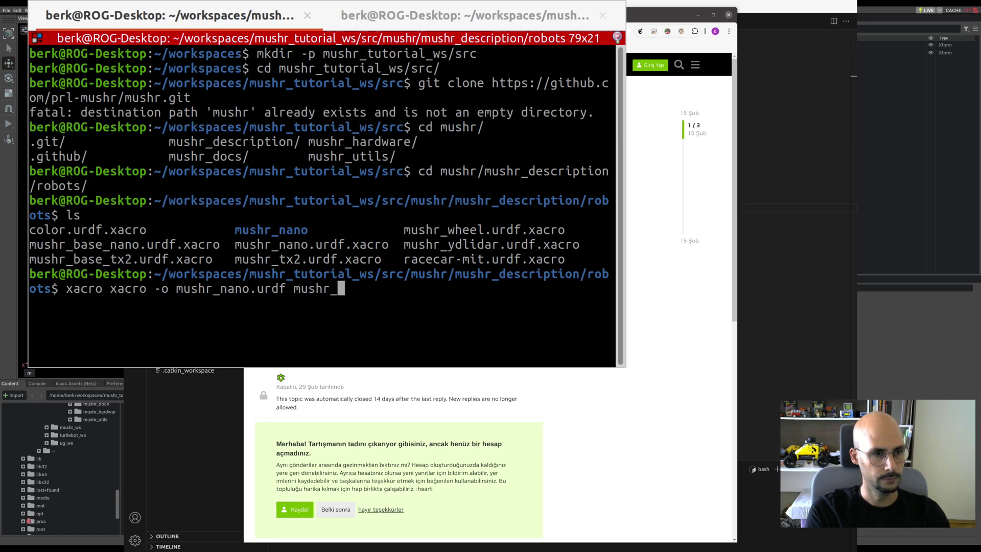
pyautogui.write('nano.')
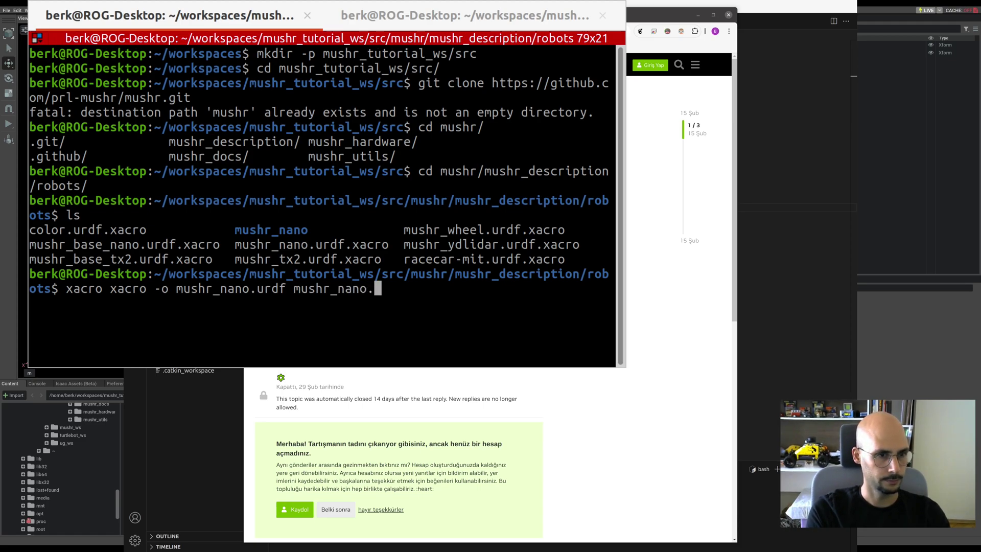
pyautogui.press('Tab')
pyautogui.press('Return')
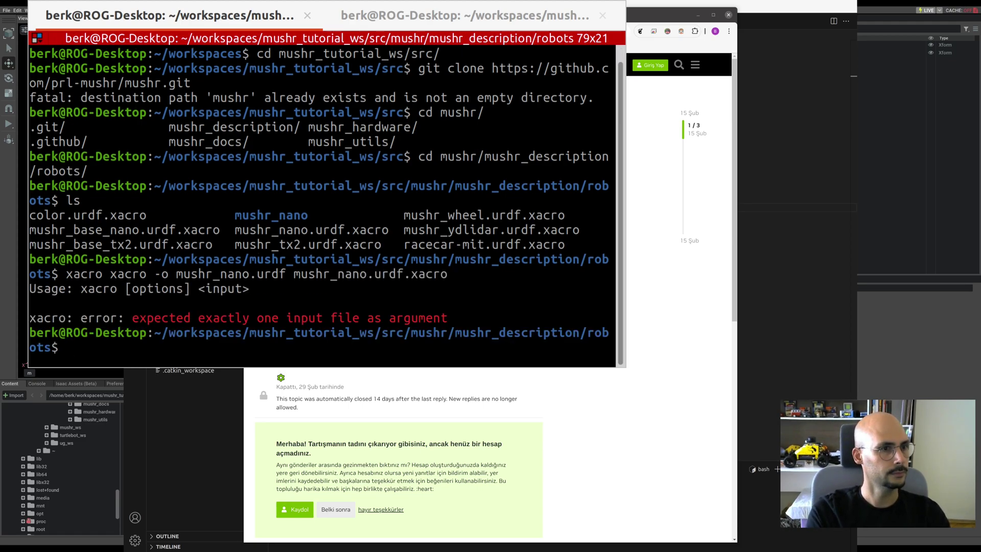
# Step: Rerun the conversion prefixed with rosrun, then list the folder to confirm mushr_nano.urdf exists
pyautogui.press('Up')
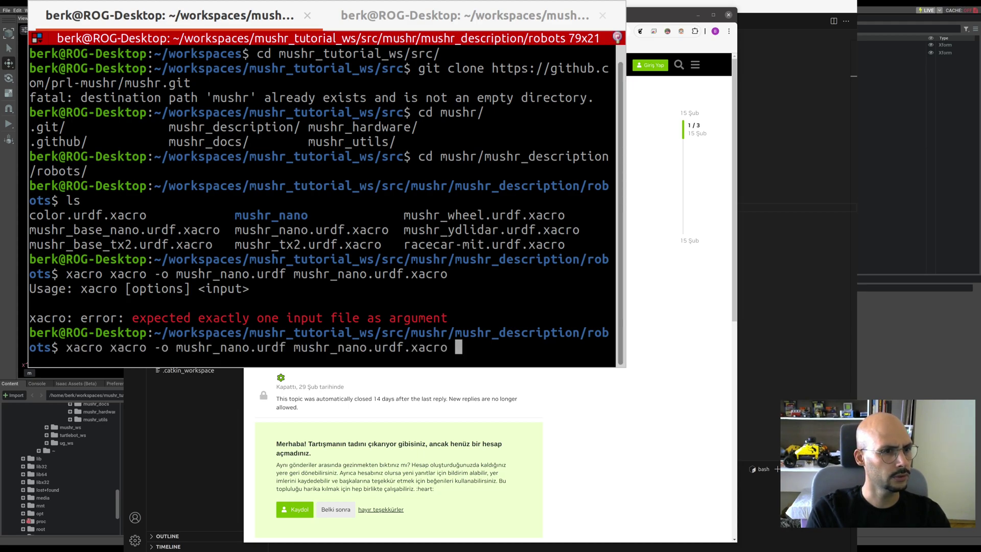
pyautogui.press('Left')
pyautogui.press('Left')
pyautogui.press('Left')
pyautogui.press('Left')
pyautogui.press('Left')
pyautogui.press('Left')
pyautogui.press('Left')
pyautogui.press('Left')
pyautogui.press('Left')
pyautogui.press('Left')
pyautogui.press('Left')
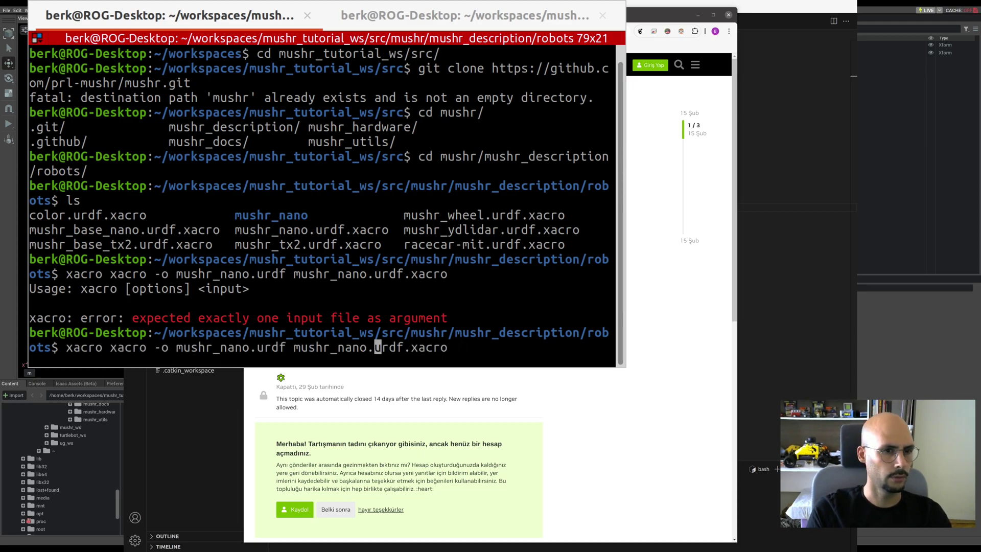
pyautogui.press('Left')
pyautogui.press('Left')
pyautogui.press('Left')
pyautogui.press('Left')
pyautogui.press('Left')
pyautogui.press('Left')
pyautogui.press('Left')
pyautogui.press('Left')
pyautogui.press('Left')
pyautogui.press('Left')
pyautogui.press('Left')
pyautogui.press('Left')
pyautogui.press('Left')
pyautogui.press('Left')
pyautogui.press('Left')
pyautogui.press('Left')
pyautogui.press('Left')
pyautogui.press('Left')
pyautogui.press('Left')
pyautogui.press('Left')
pyautogui.write('ro')
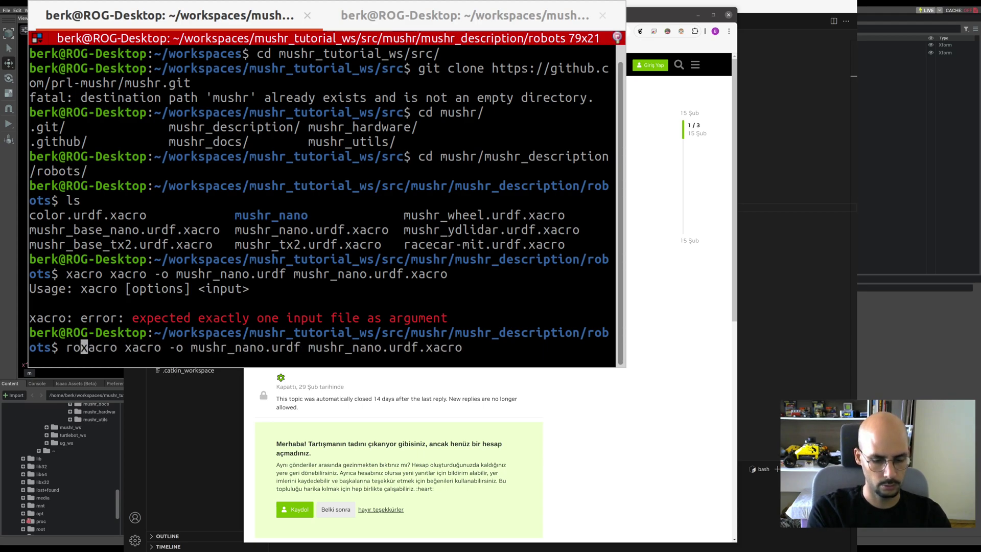
pyautogui.write('srun')
pyautogui.press('Return')
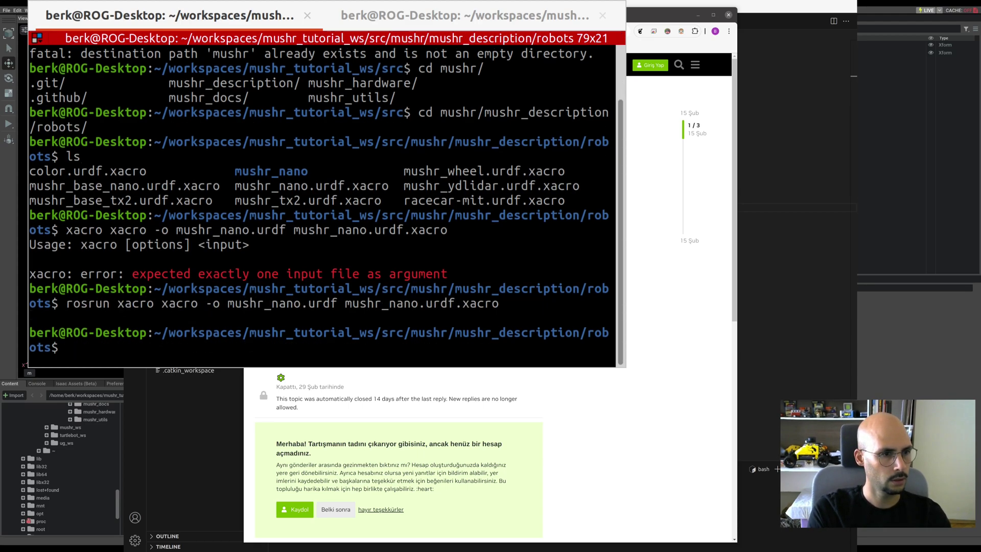
pyautogui.write('ls')
pyautogui.press('Return')
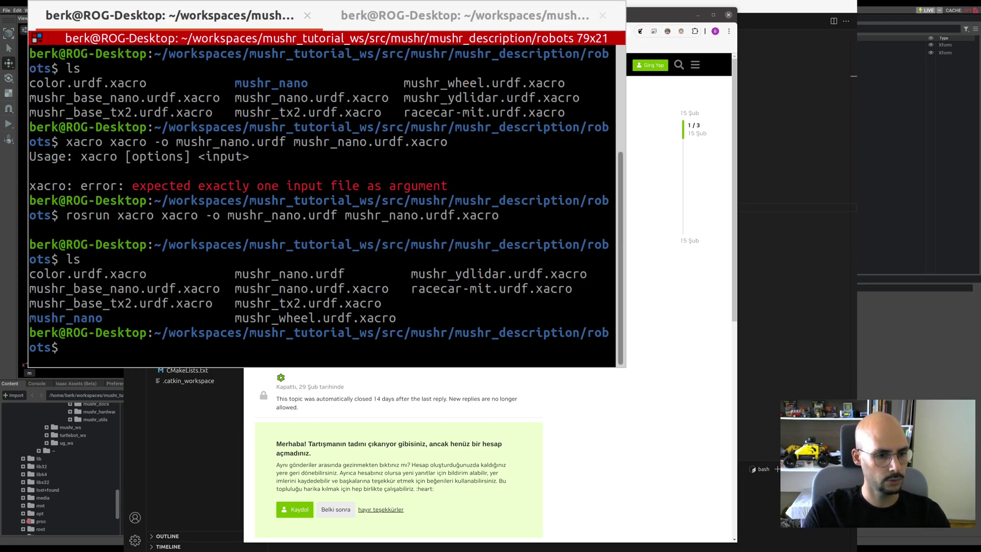
# Step: Open the generated mushr_nano.urdf in VS Code, check its autogenerated header, then return to Isaac Sim
pyautogui.press('super+h')
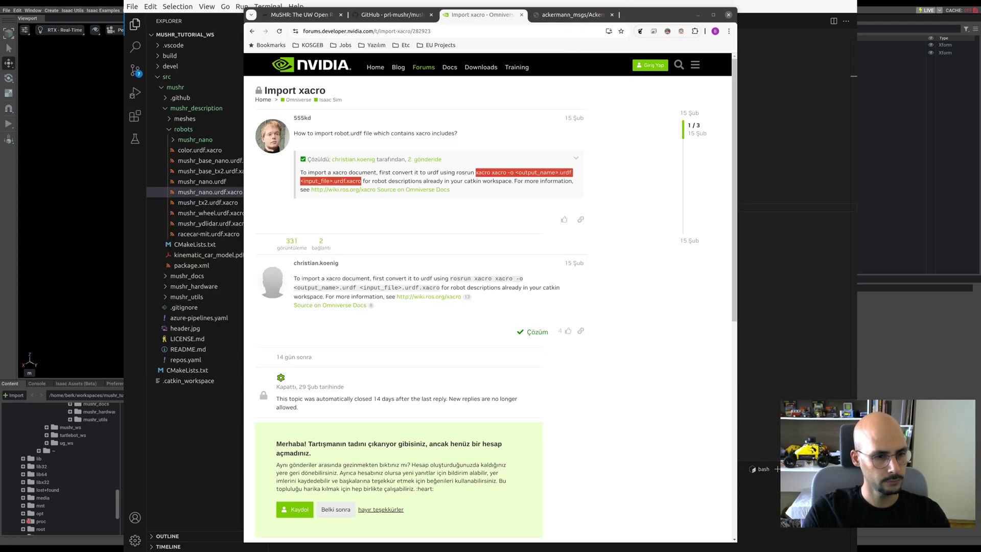
pyautogui.press('super+h')
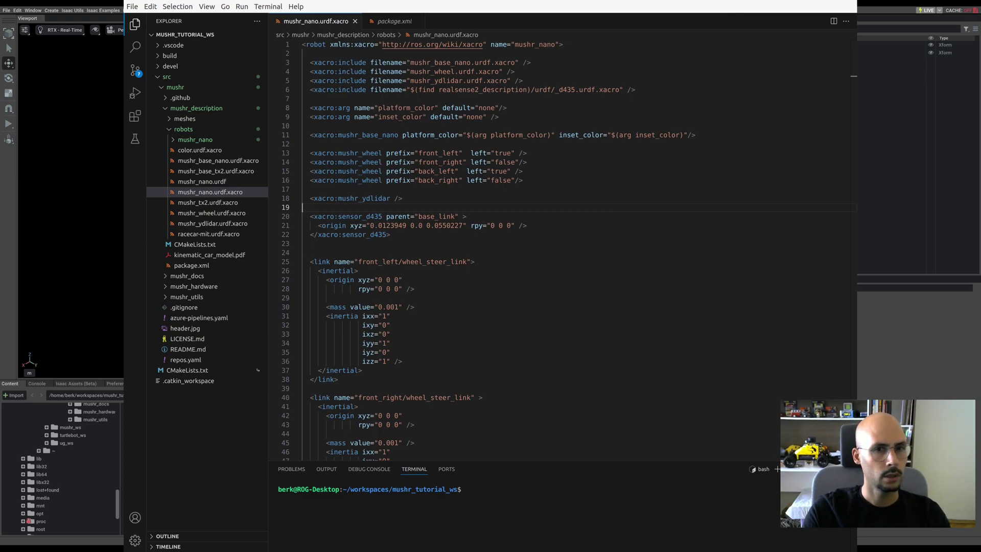
pyautogui.doubleClick(225, 183)
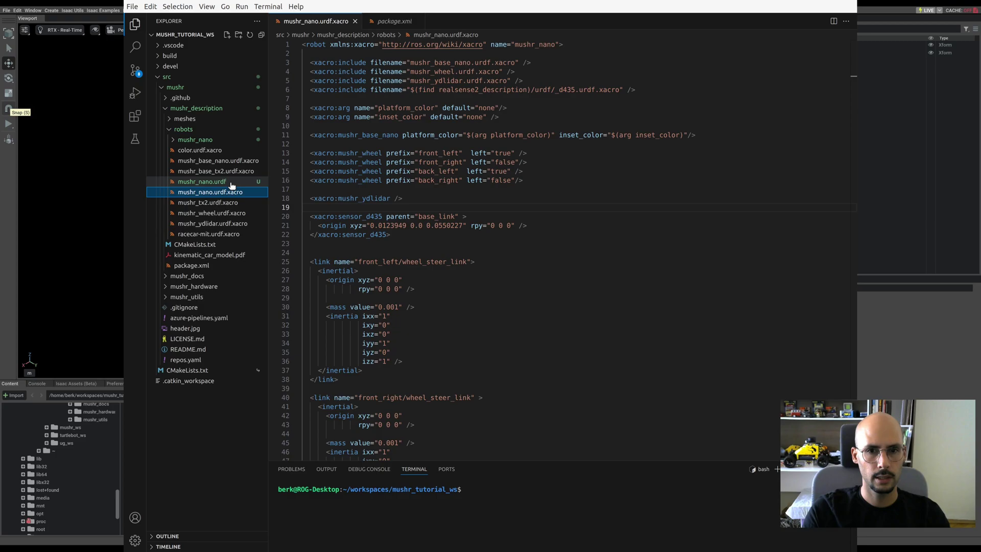
pyautogui.scroll(20, 475, 148)
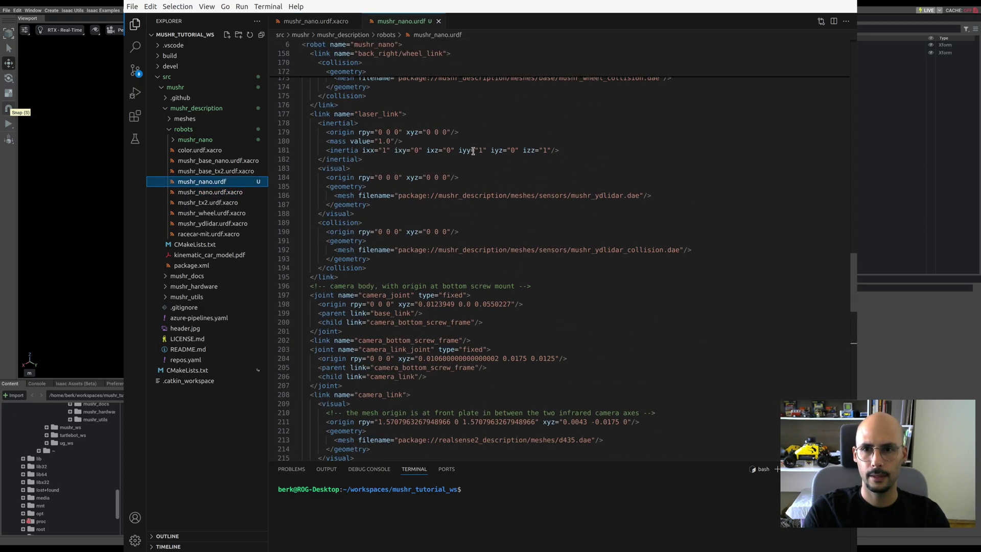
pyautogui.scroll(10, 473, 150)
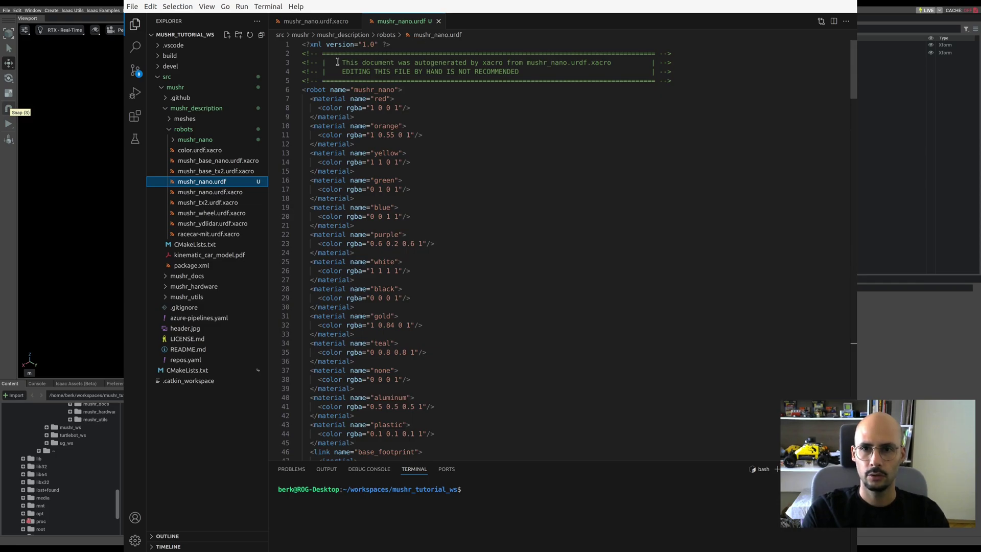
pyautogui.moveTo(337, 62); pyautogui.dragTo(603, 72)
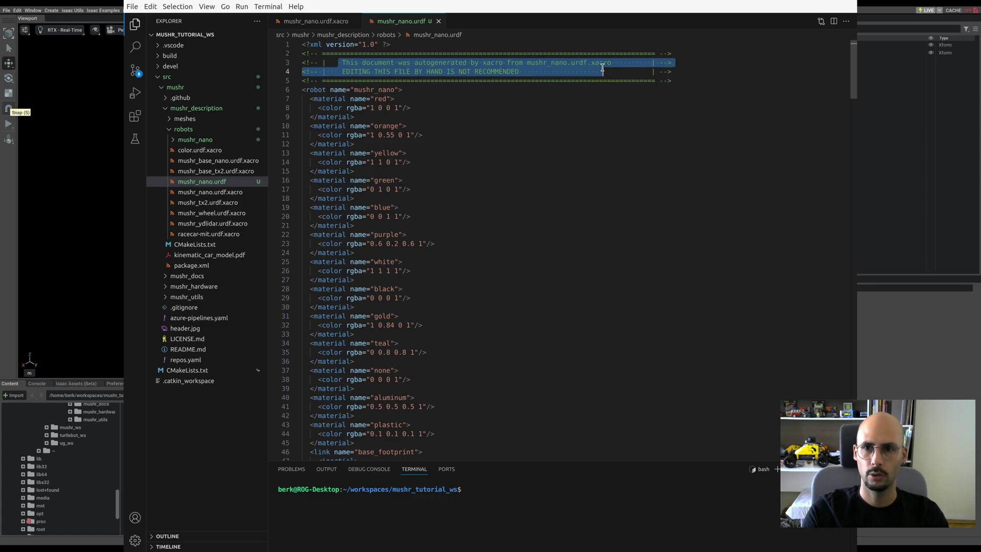
pyautogui.click(471, 125)
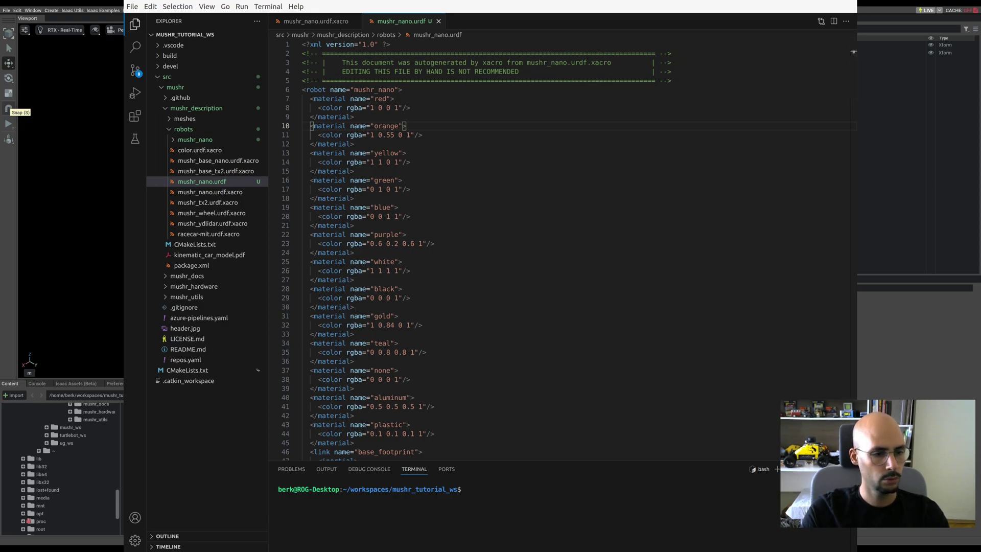
pyautogui.hotkey('alt', 'Tab')
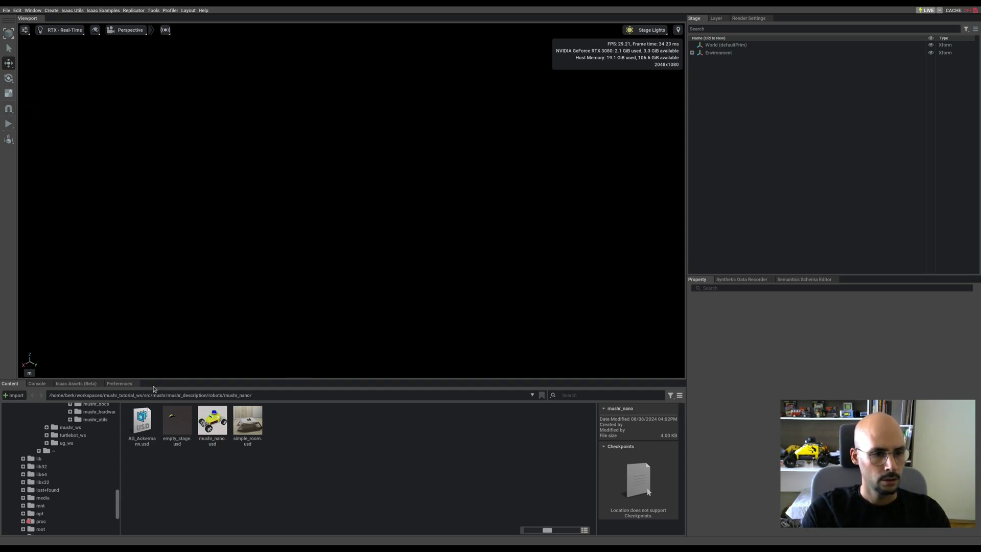
# Step: Open the URDF Importer from the Isaac Utils > Workflows menu
pyautogui.click(67, 13)
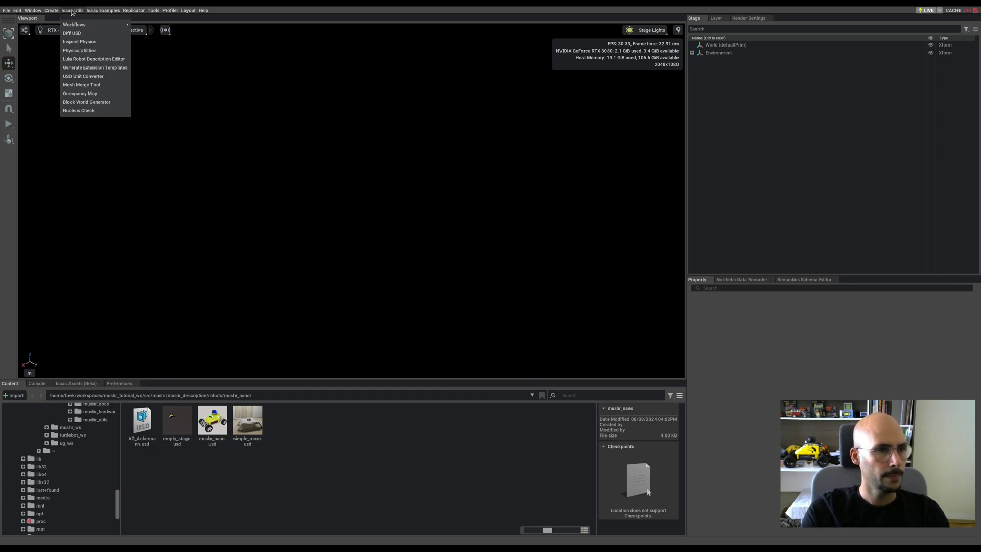
pyautogui.moveTo(75, 25)
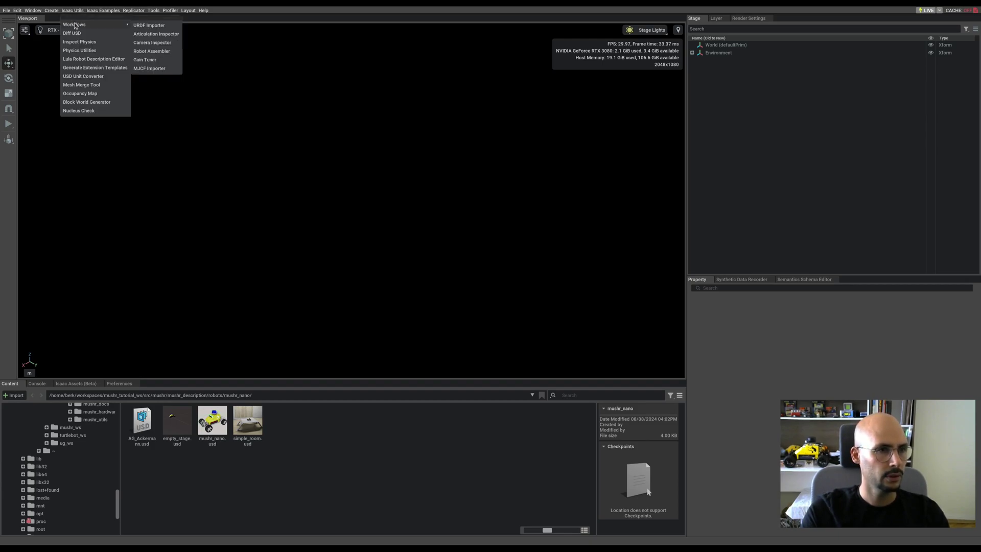
pyautogui.click(140, 27)
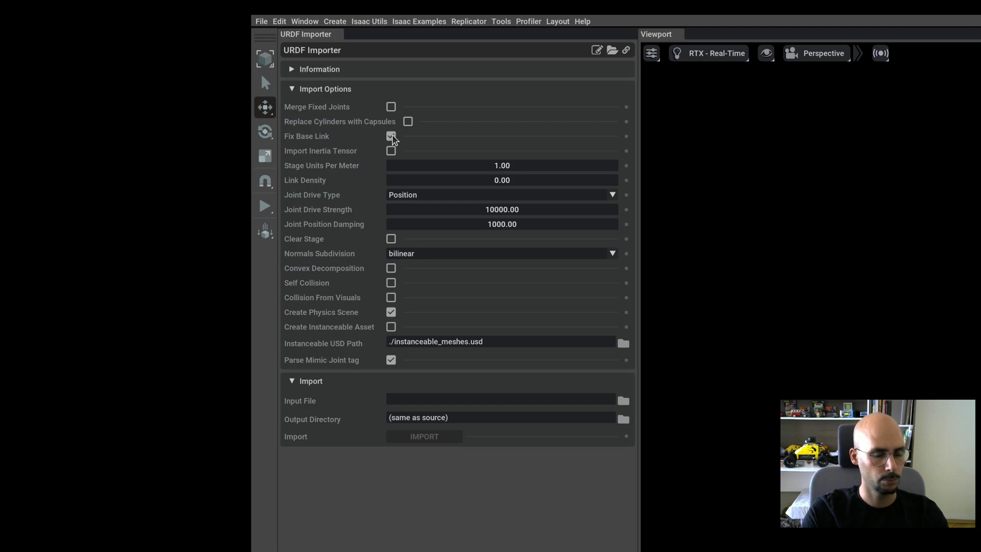
# Step: Turn off Fix Base Link, set Joint Drive Type to Velocity, and enable Convex Decomposition
pyautogui.click(391, 137)
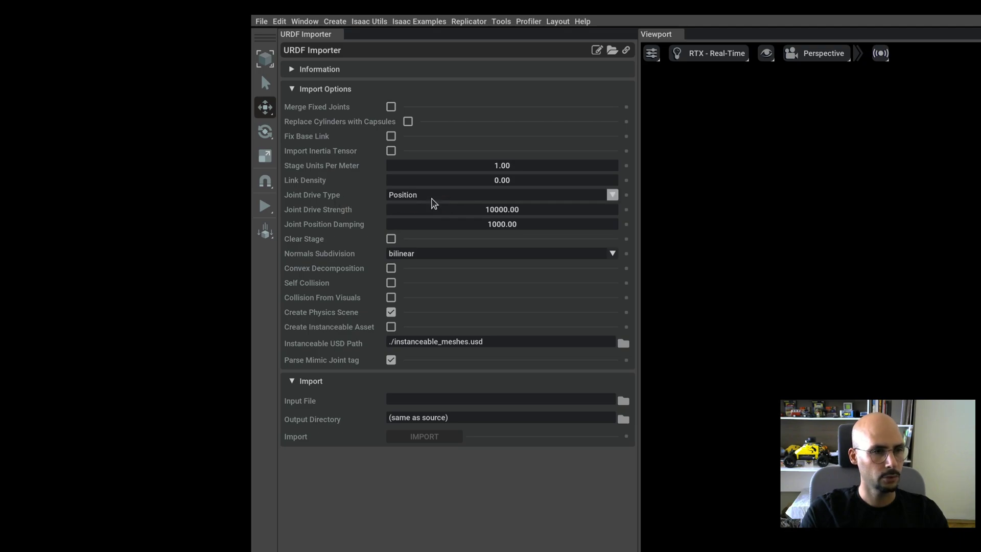
pyautogui.click(431, 199)
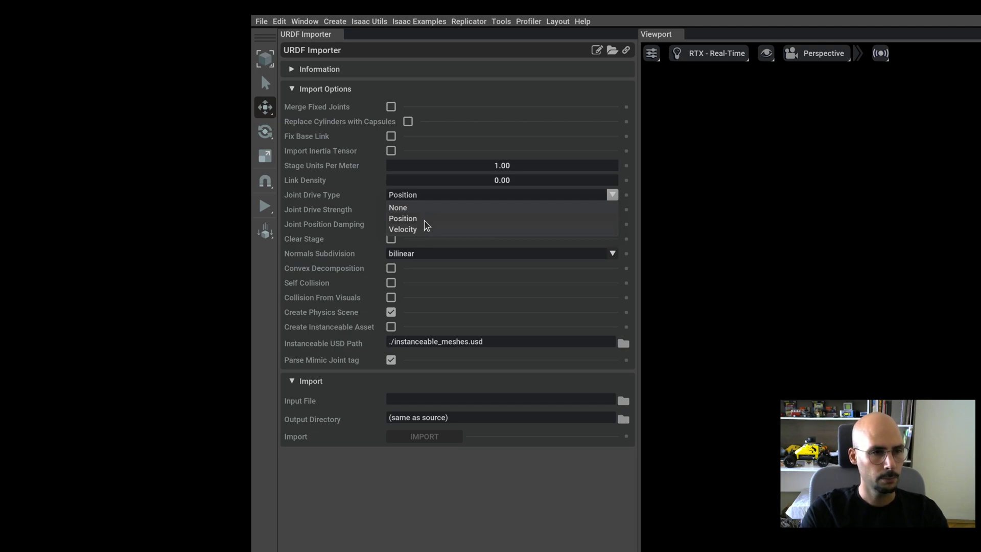
pyautogui.click(425, 222)
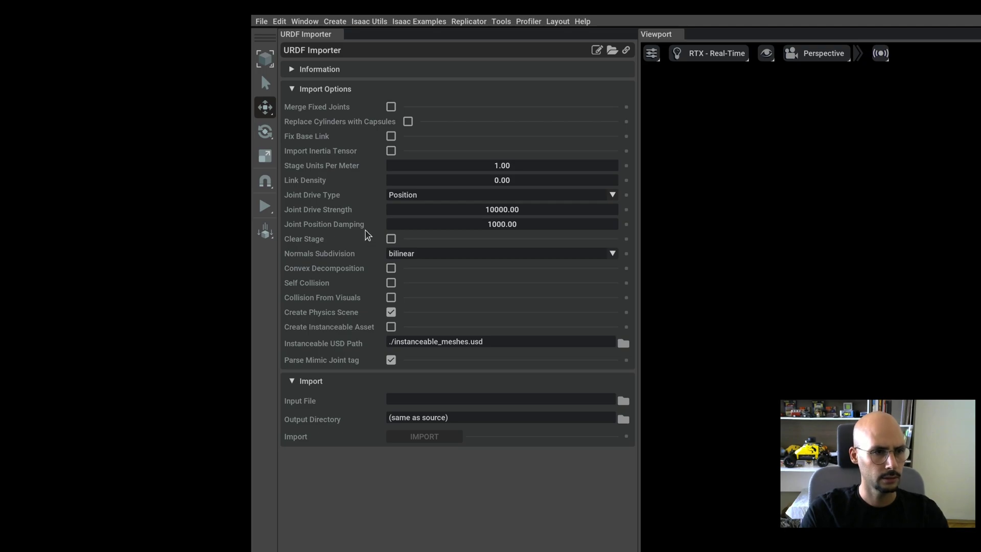
pyautogui.moveTo(352, 231)
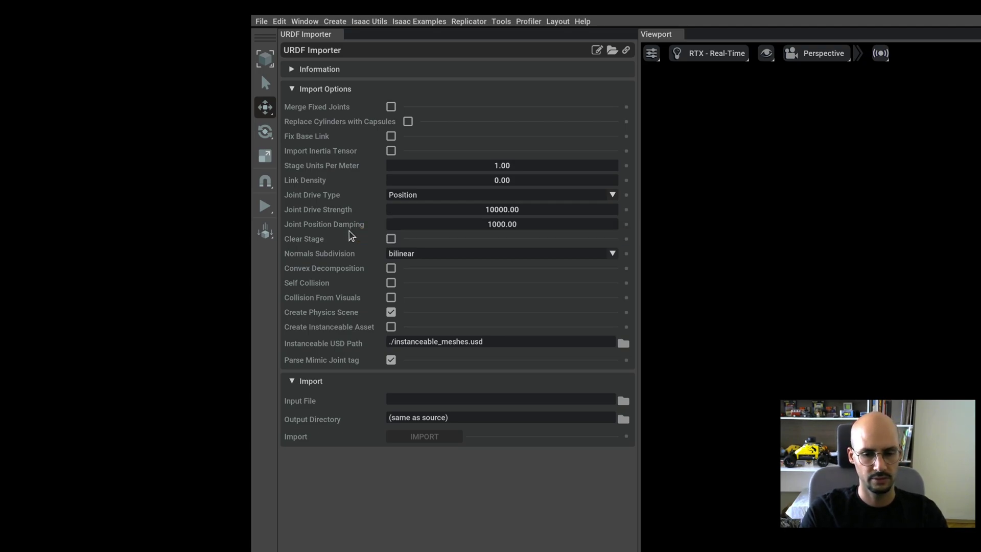
pyautogui.click(427, 197)
pyautogui.click(414, 236)
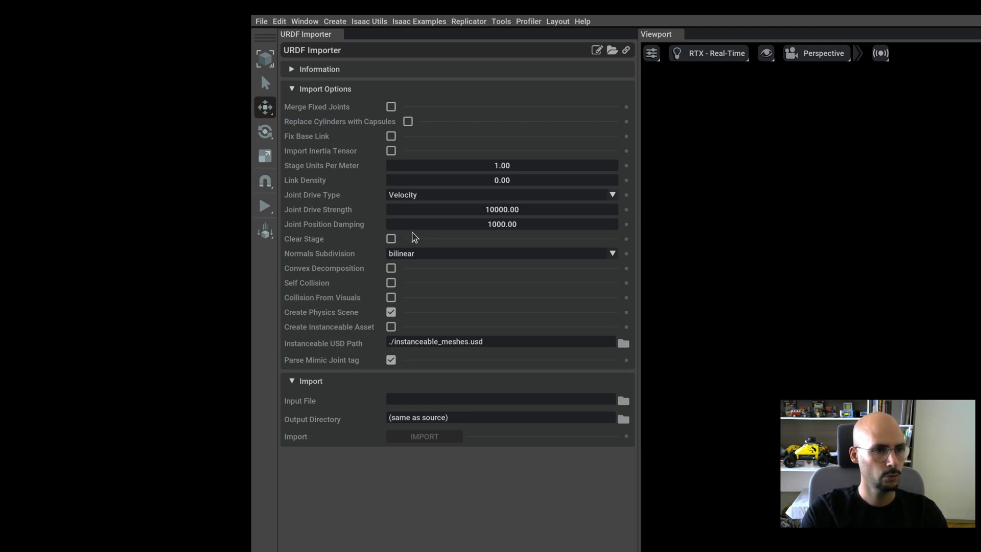
pyautogui.moveTo(361, 234)
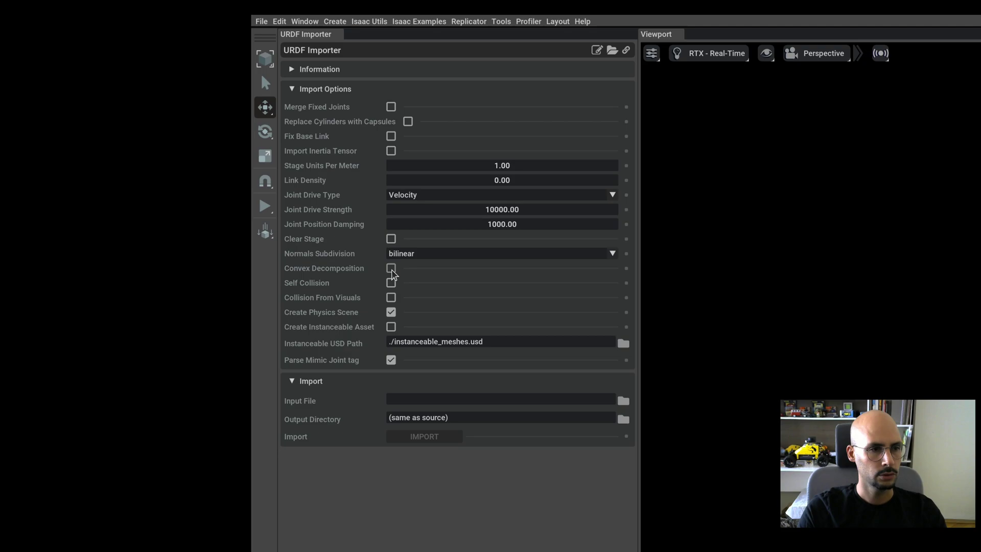
pyautogui.click(392, 271)
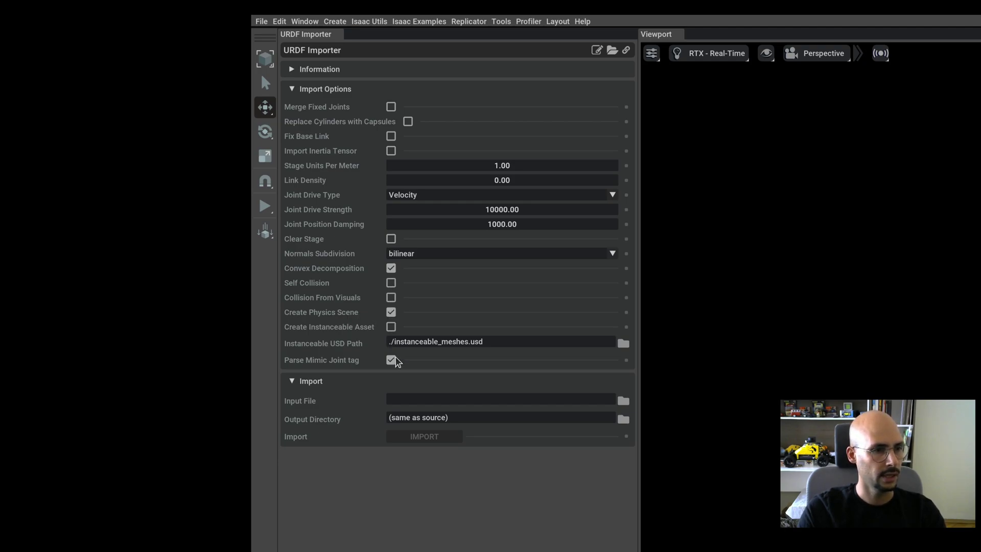
# Step: Browse to mushr_tutorial_ws/src/mushr/mushr_description/robots and choose mushr_nano.urdf as input file
pyautogui.click(624, 401)
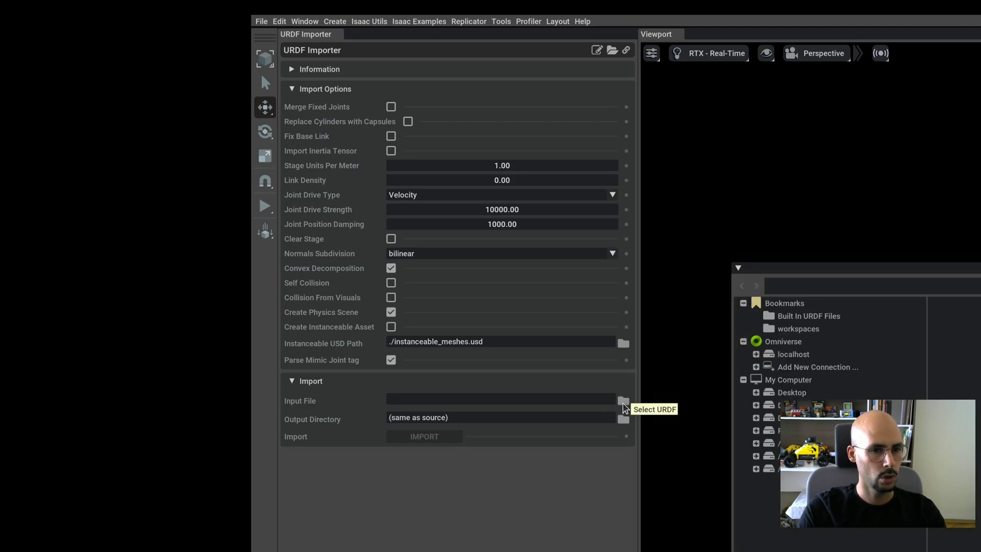
pyautogui.click(833, 329)
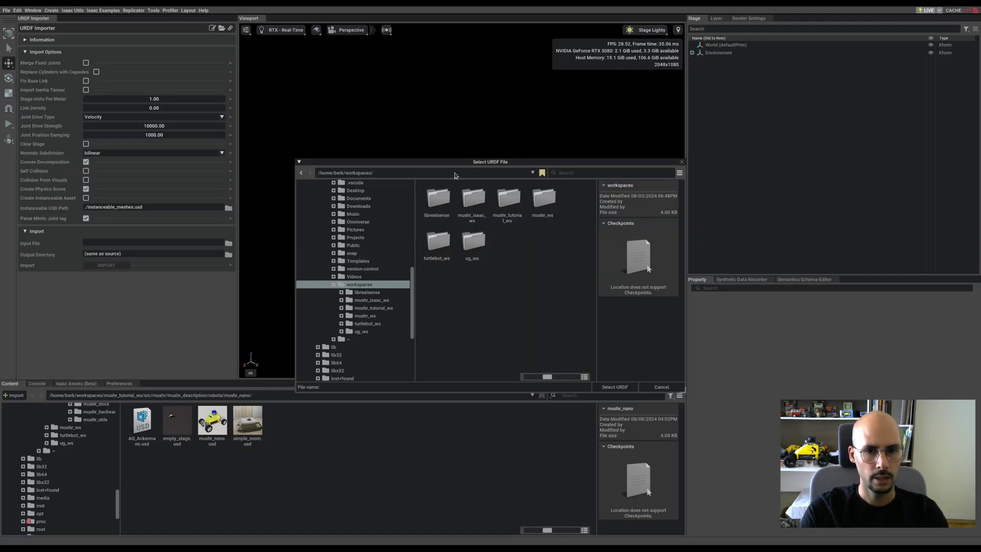
pyautogui.doubleClick(517, 208)
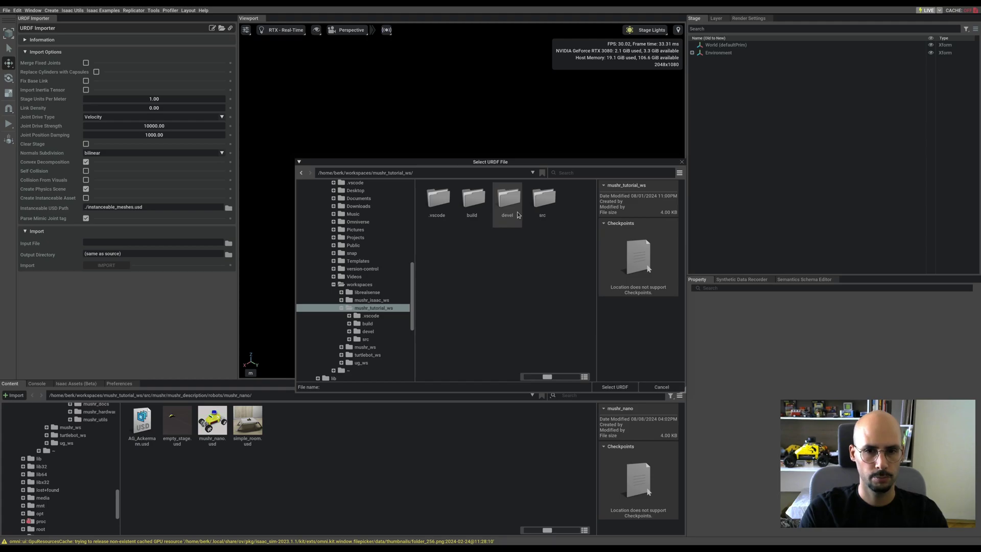
pyautogui.doubleClick(544, 200)
pyautogui.doubleClick(441, 195)
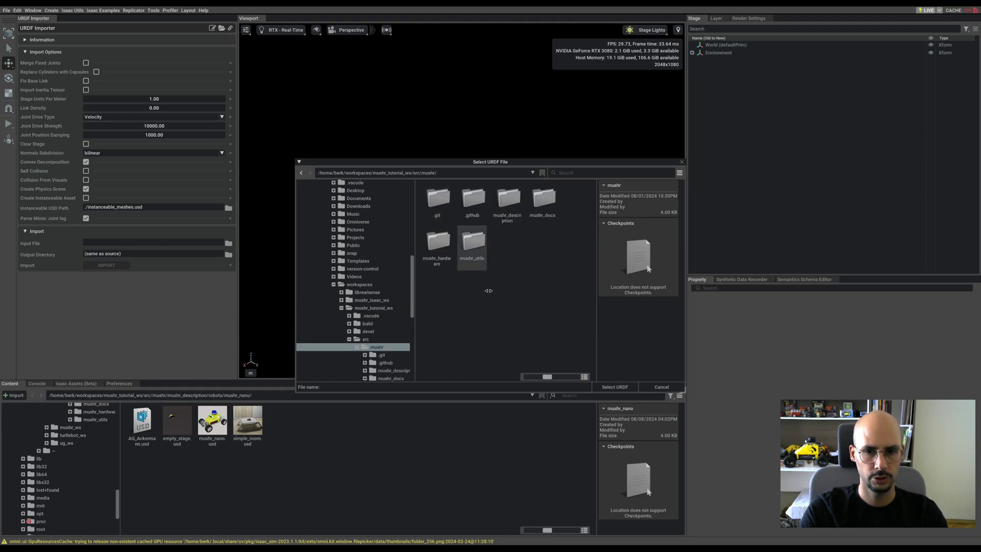
pyautogui.doubleClick(508, 200)
pyautogui.doubleClick(474, 208)
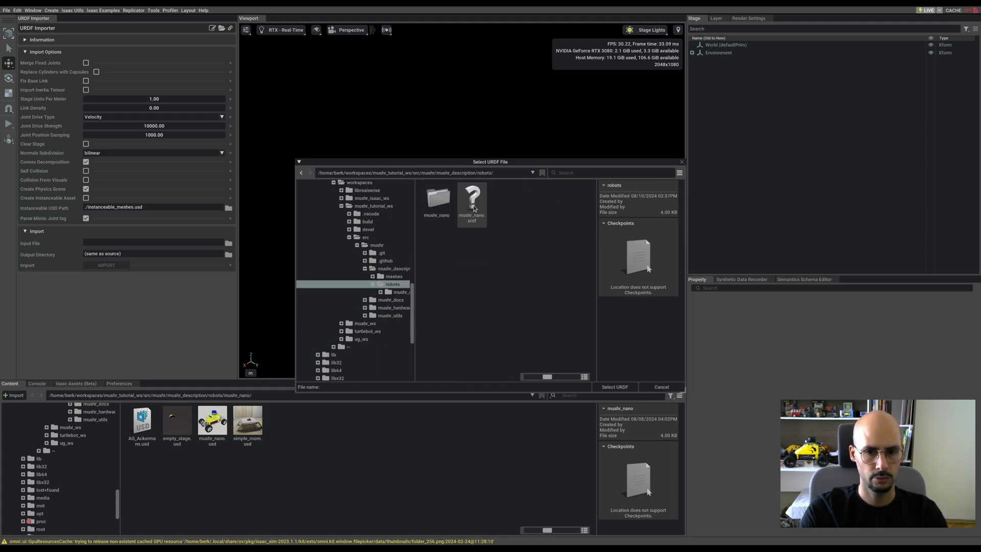
pyautogui.click(476, 193)
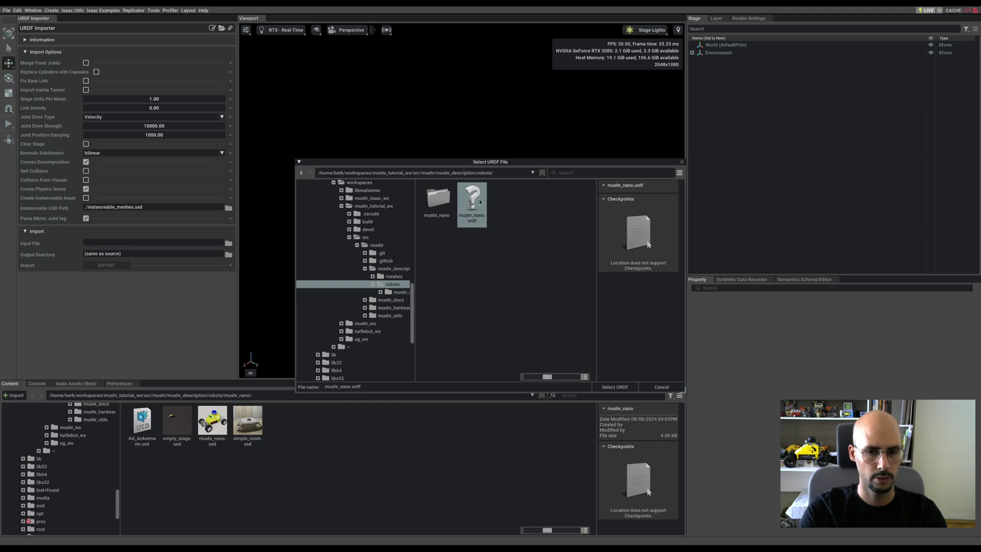
pyautogui.doubleClick(480, 203)
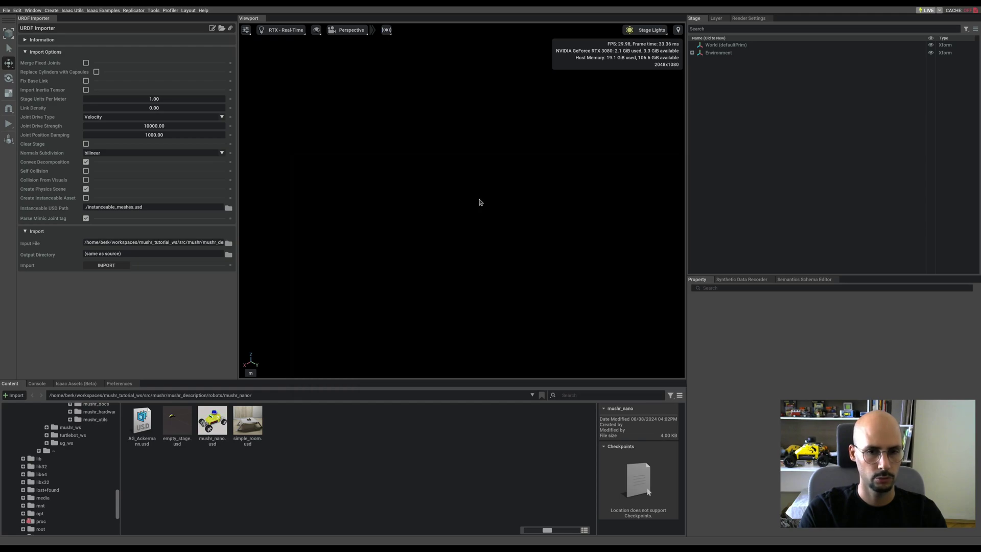
# Step: Import the mushr_nano URDF, overwriting the saved model, and zoom and orbit onto the robot
pyautogui.click(110, 265)
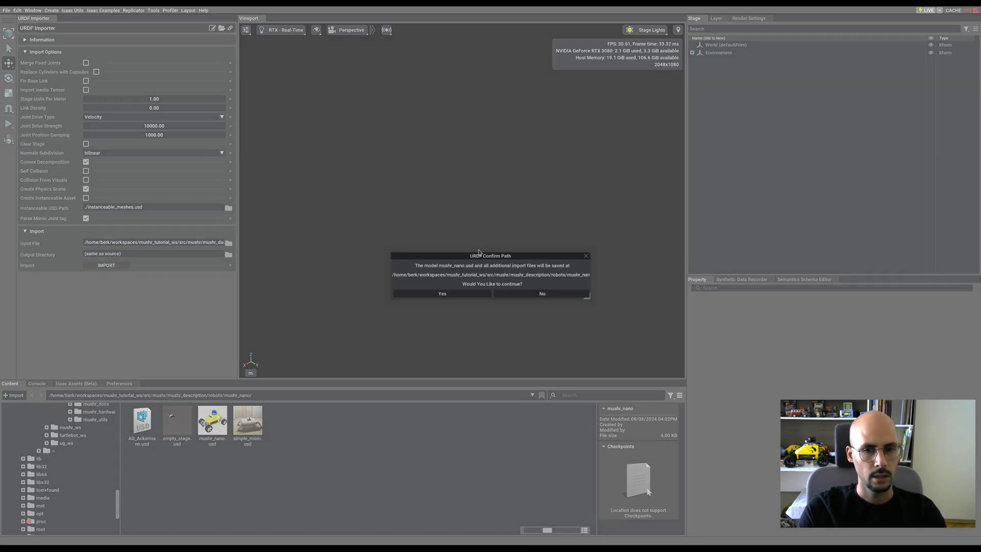
pyautogui.click(444, 219)
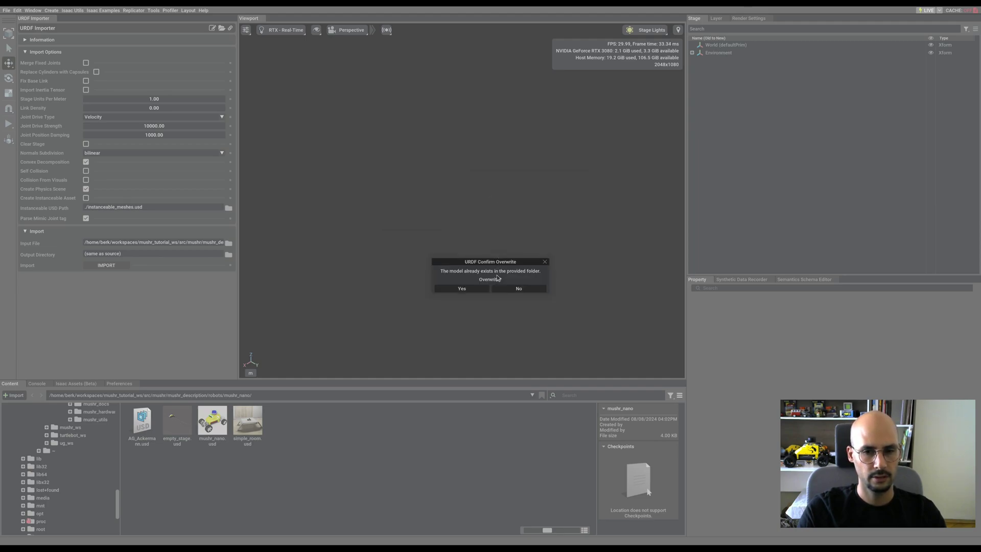
pyautogui.click(475, 289)
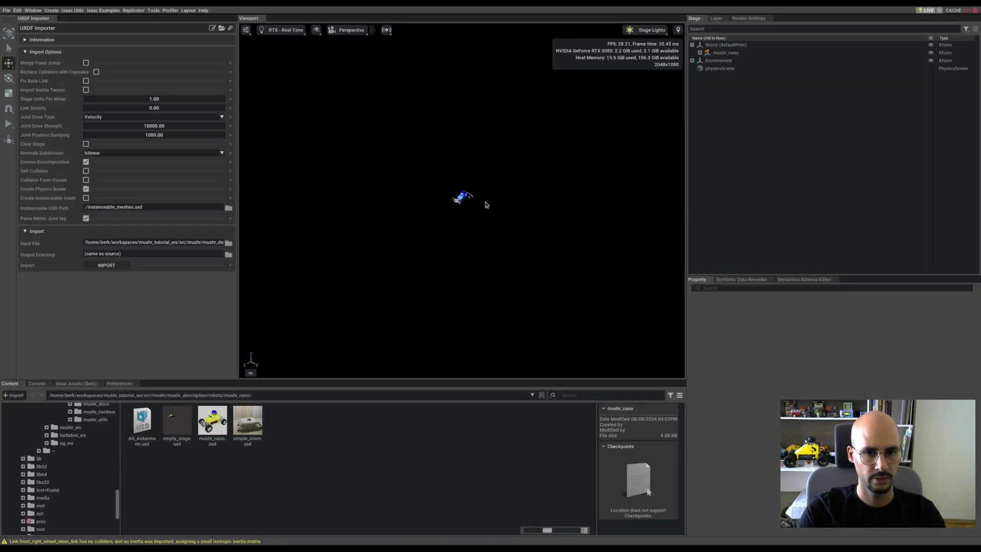
pyautogui.scroll(8, 486, 203)
pyautogui.moveTo(527, 197)
pyautogui.keyDown('alt'); pyautogui.mouseDown()
pyautogui.moveTo(537, 187)
pyautogui.moveTo(490, 184)
pyautogui.moveTo(509, 175)
pyautogui.moveTo(517, 188)
pyautogui.mouseUp(); pyautogui.keyUp('alt')
pyautogui.scroll(2, 528, 188)
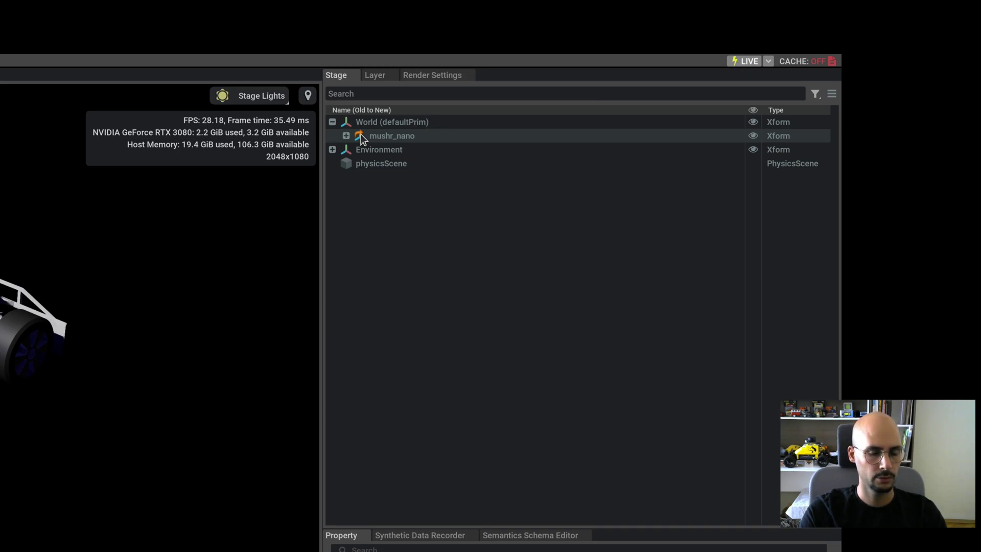
# Step: Try reparenting front_right_wheel_steer from base_link under front_right_wheel_steer_link; Isaac Sim refuses (ancestral prim)
pyautogui.click(346, 135)
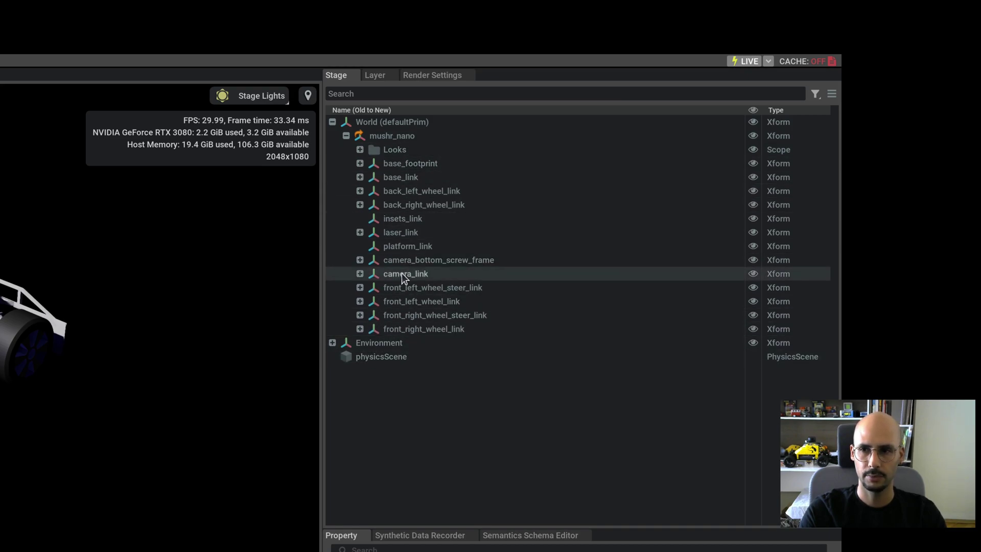
pyautogui.click(360, 177)
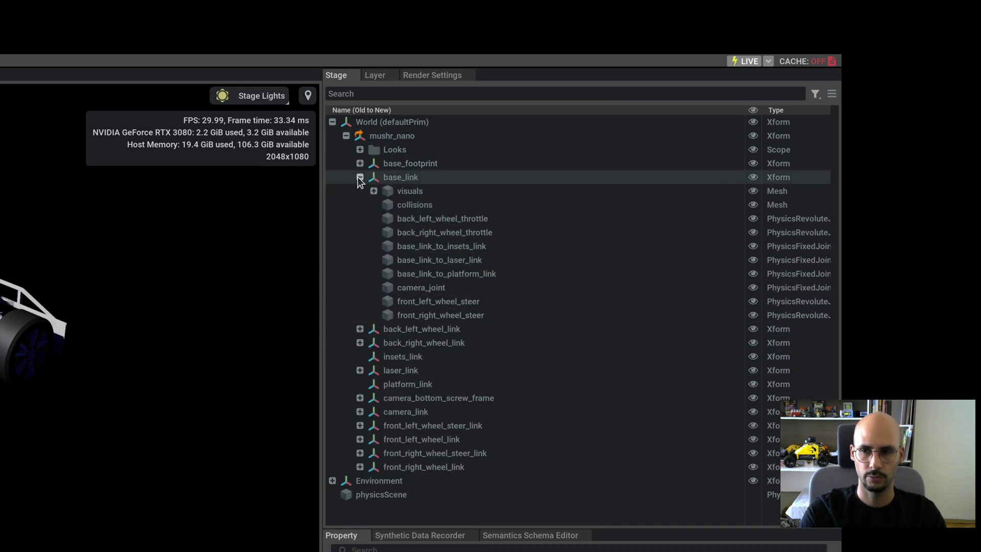
pyautogui.click(452, 316)
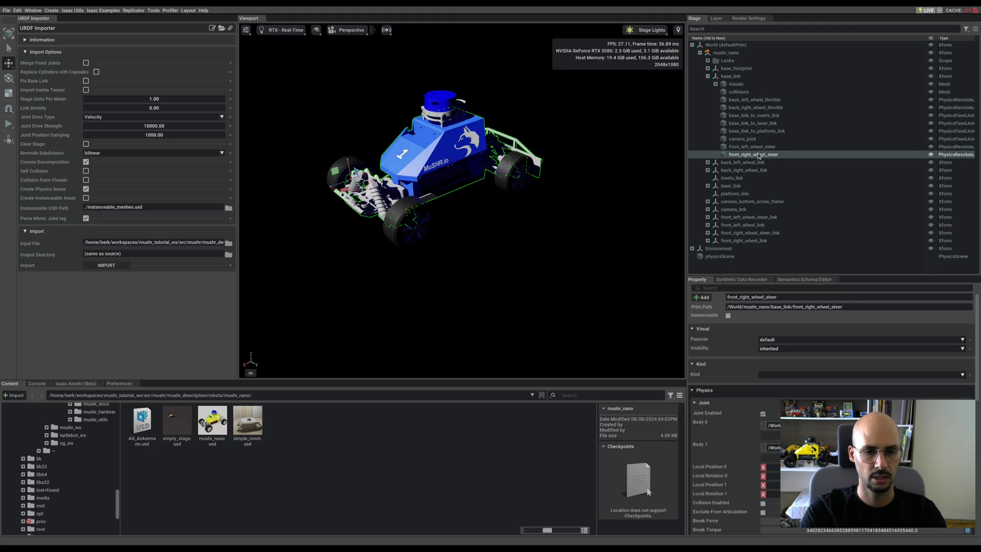
pyautogui.moveTo(758, 157); pyautogui.dragTo(754, 235)
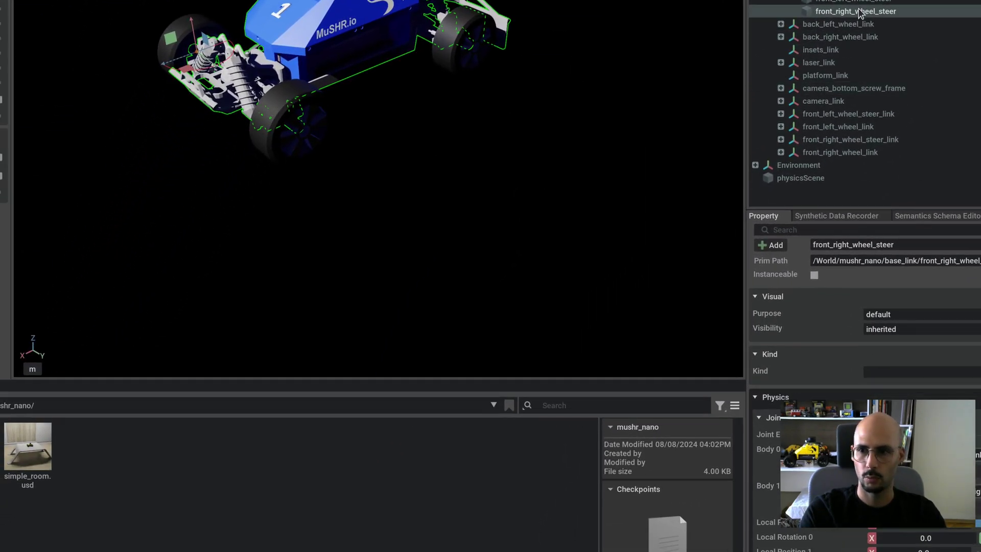
pyautogui.moveTo(862, 13); pyautogui.dragTo(859, 139)
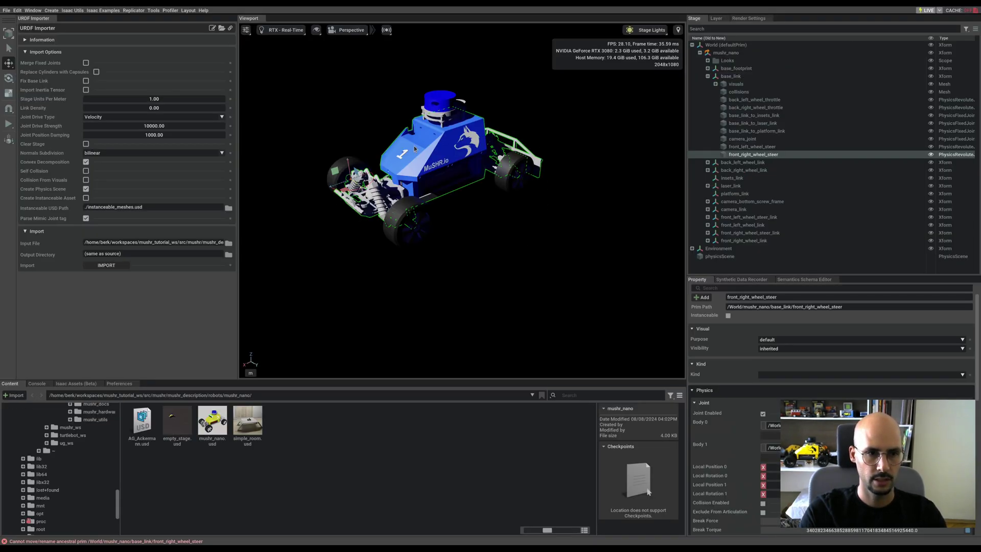
# Step: Start a new stage without saving, close the URDF importer, and open mushr_nano.usd from Content
pyautogui.click(6, 10)
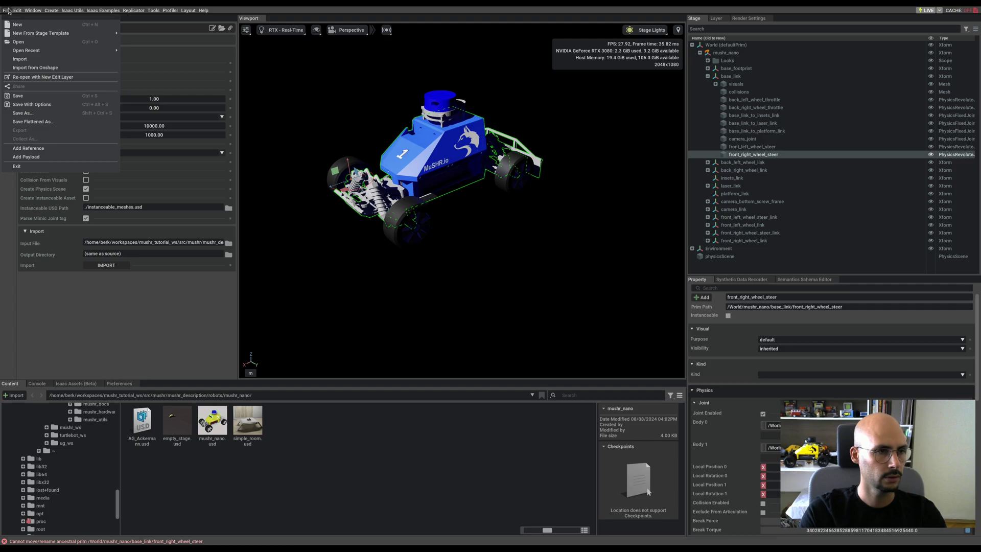
pyautogui.click(19, 24)
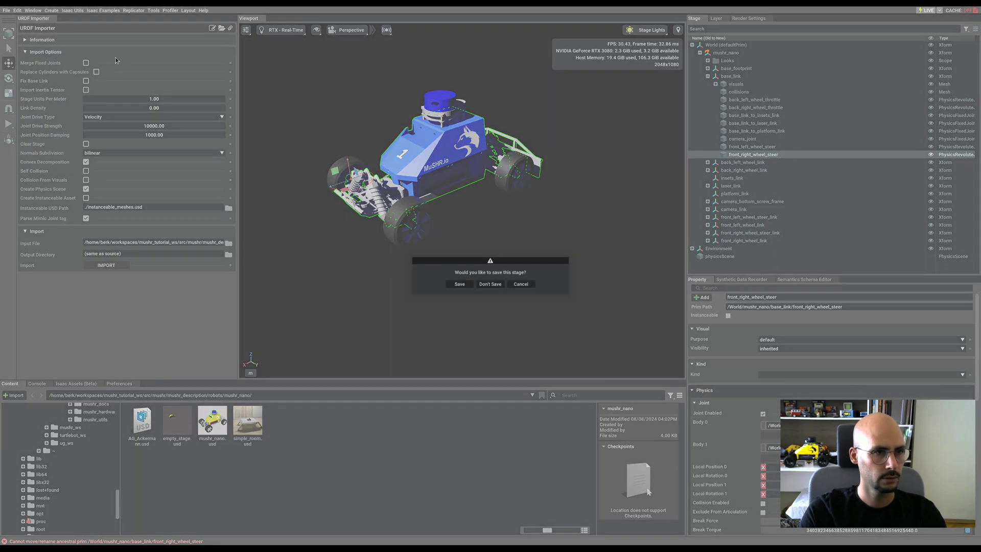
pyautogui.click(492, 285)
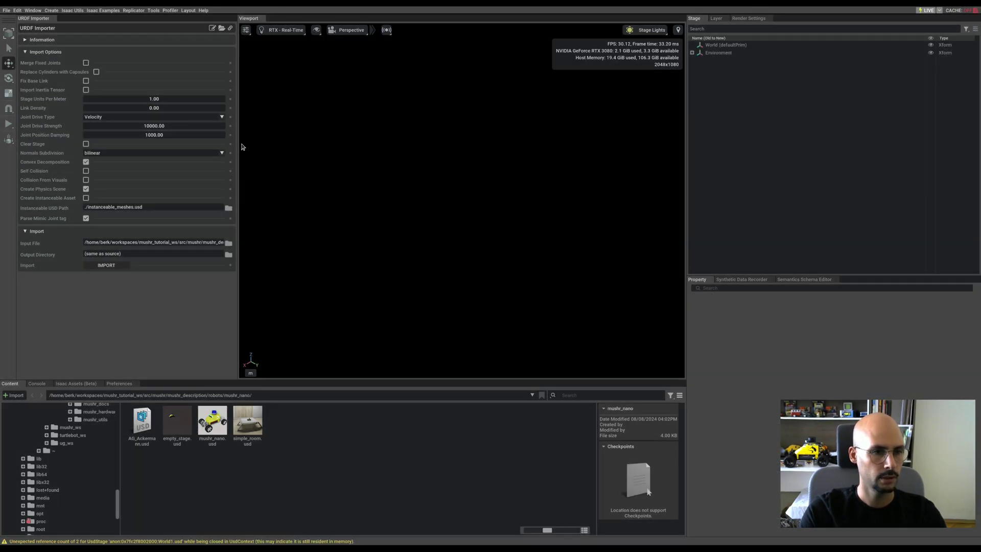
pyautogui.click(56, 19)
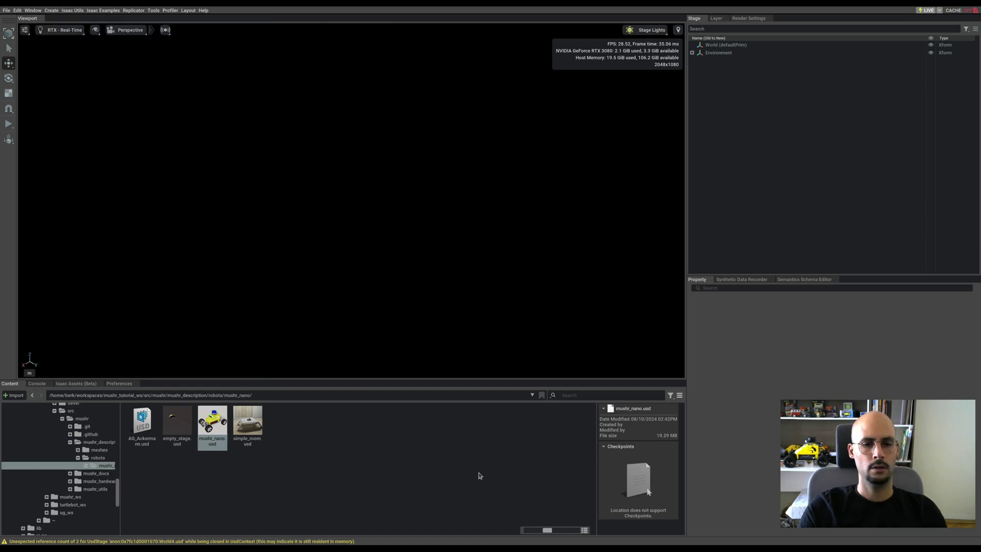
pyautogui.click(547, 468)
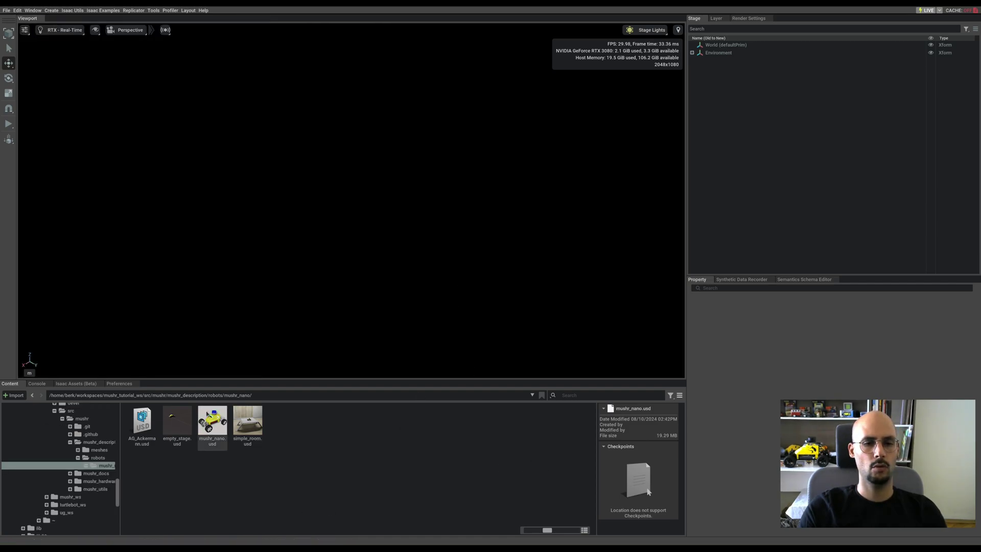
pyautogui.click(208, 415)
pyautogui.doubleClick(213, 423)
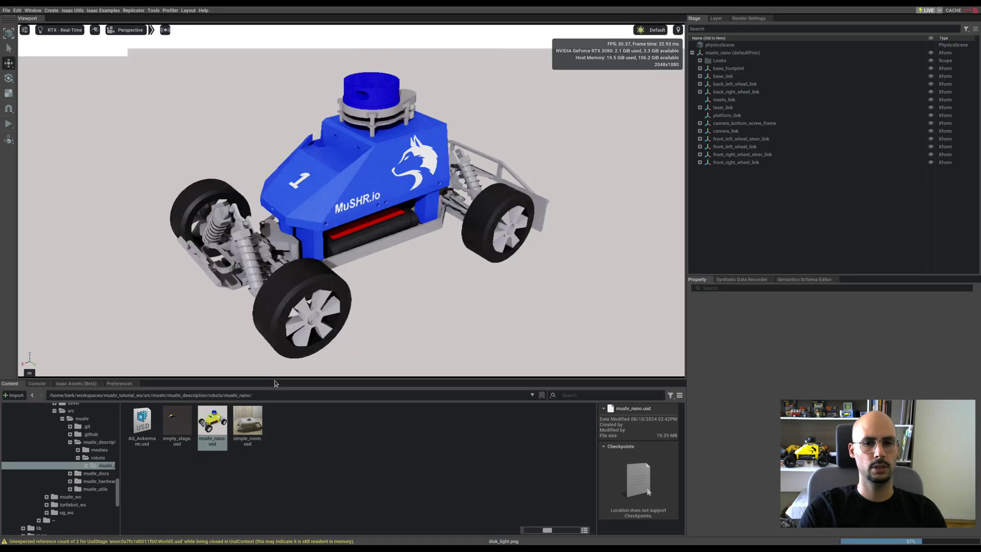
pyautogui.scroll(-3, 513, 150)
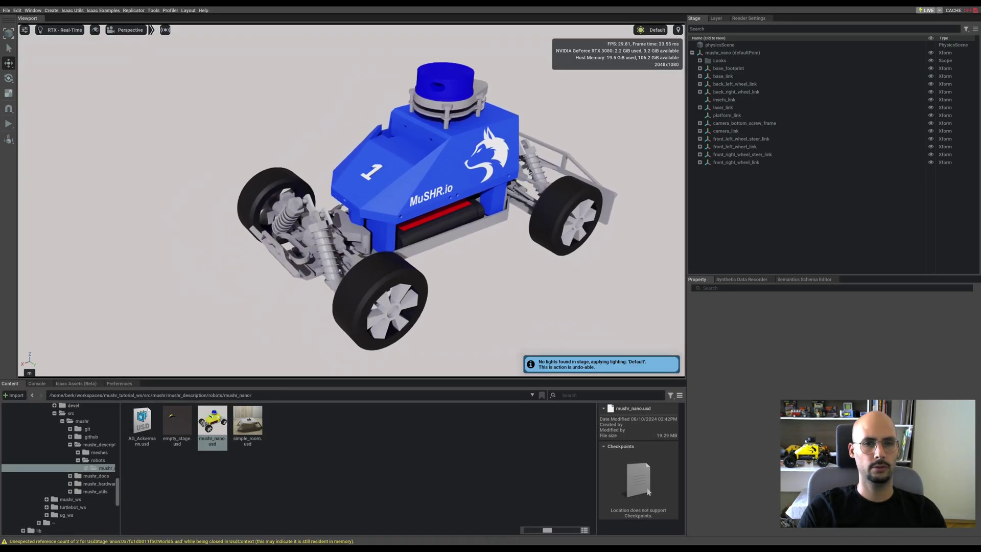
pyautogui.moveTo(422, 170); pyautogui.dragTo(436, 168, button='right')
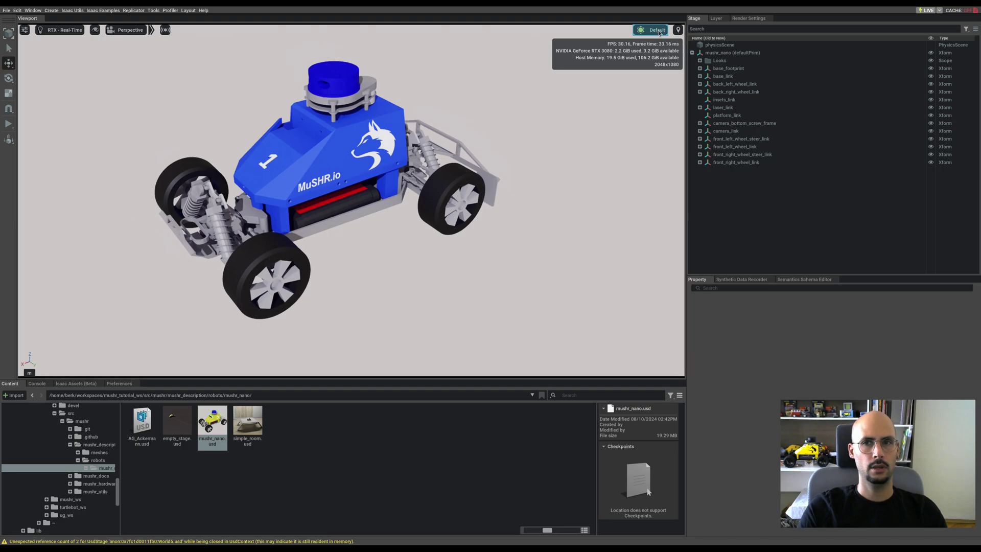
# Step: Move the front_right_wheel_steer joint from base_link under front_right_wheel_steer_link and inspect the robot
pyautogui.click(700, 76)
pyautogui.click(749, 154)
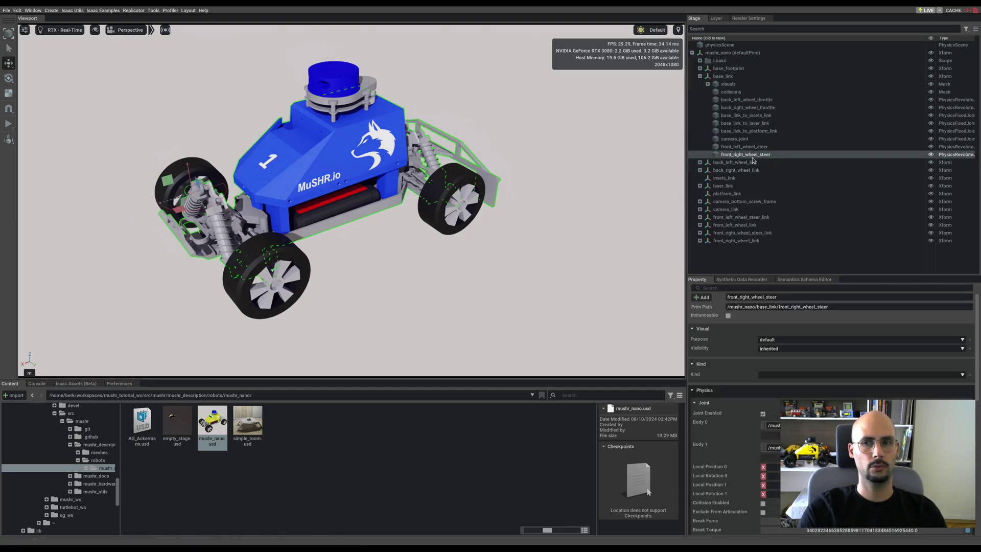
pyautogui.moveTo(753, 160); pyautogui.dragTo(762, 234)
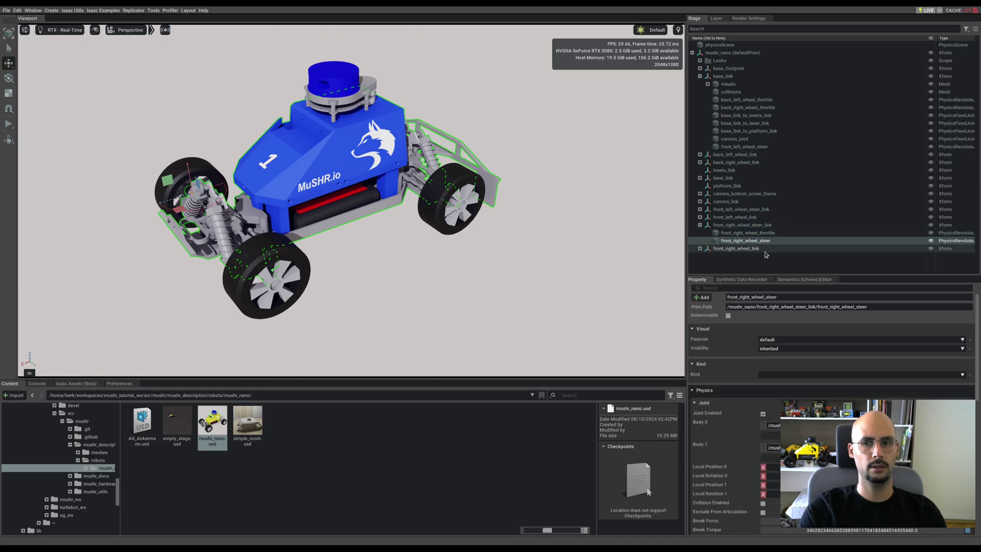
pyautogui.moveTo(330, 263); pyautogui.dragTo(506, 245, button='middle')
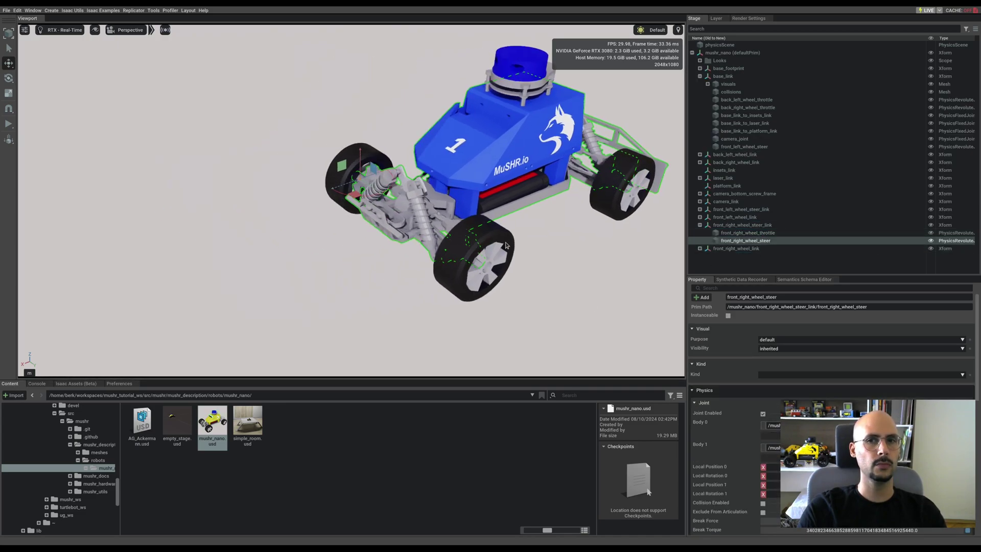
pyautogui.moveTo(506, 245); pyautogui.dragTo(480, 236, button='right')
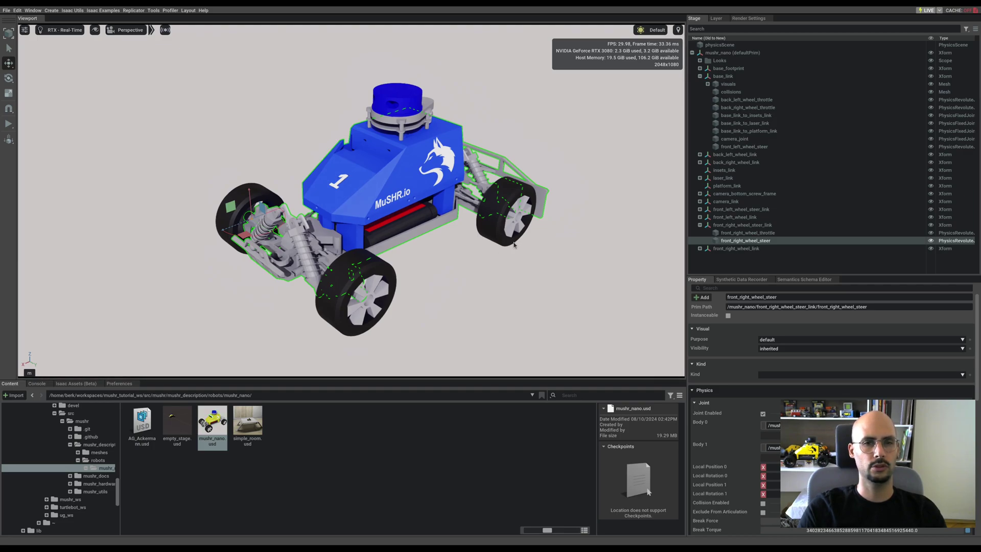
pyautogui.moveTo(514, 245); pyautogui.dragTo(474, 246, button='right')
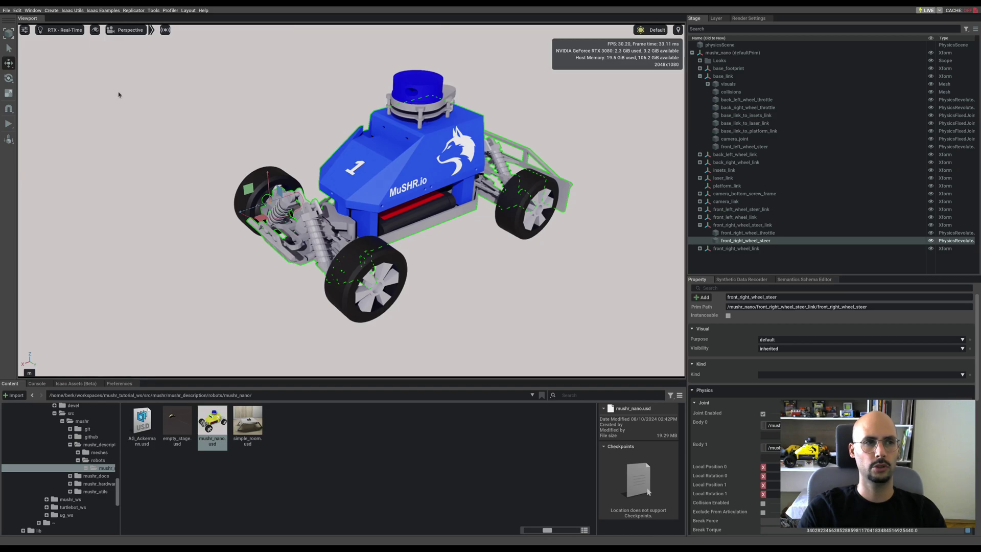
pyautogui.hotkey('ctrl', 'n')
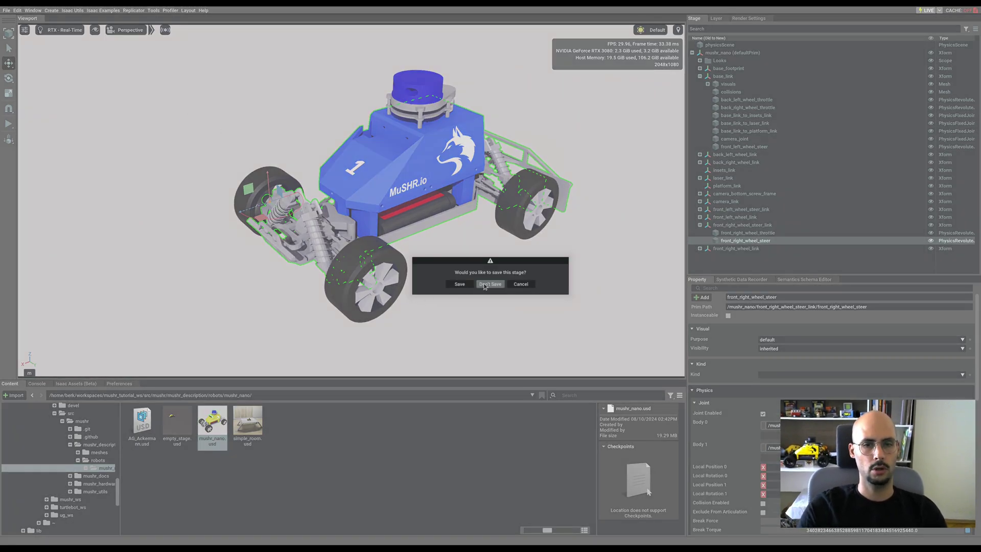
# Step: Choose Don't Save, then reopen mushr_nano.usd from the Content browser and adjust the view
pyautogui.click(489, 284)
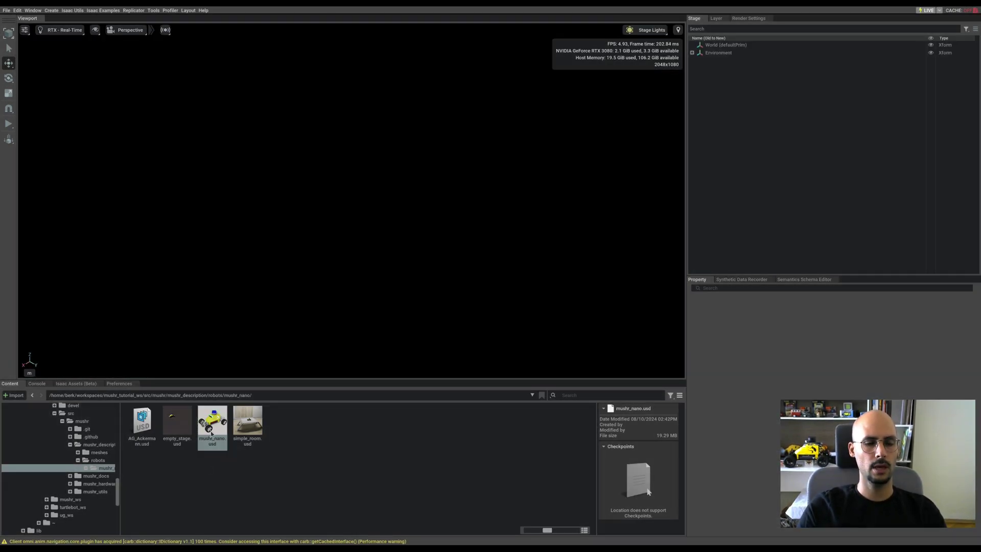
pyautogui.doubleClick(212, 435)
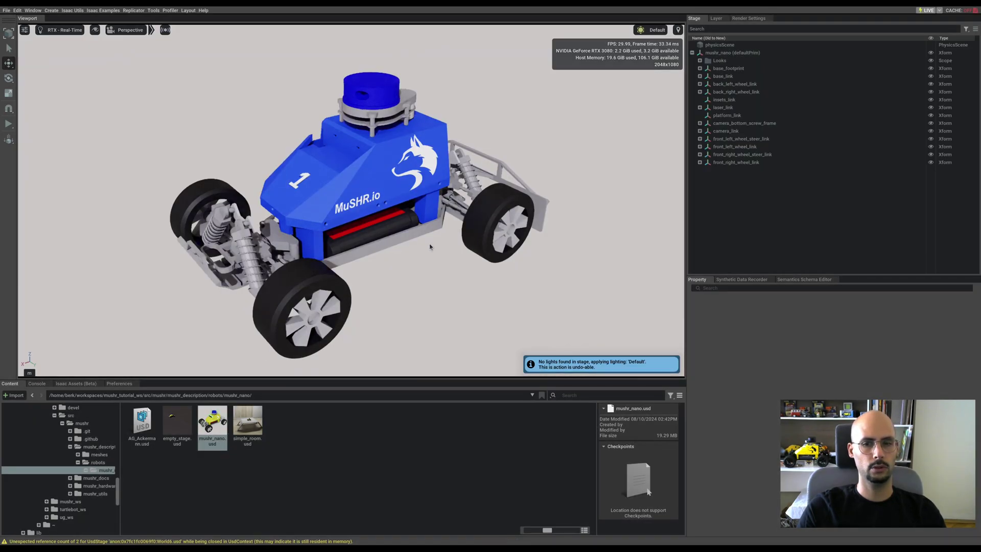
pyautogui.moveTo(410, 269); pyautogui.dragTo(613, 128, button='middle')
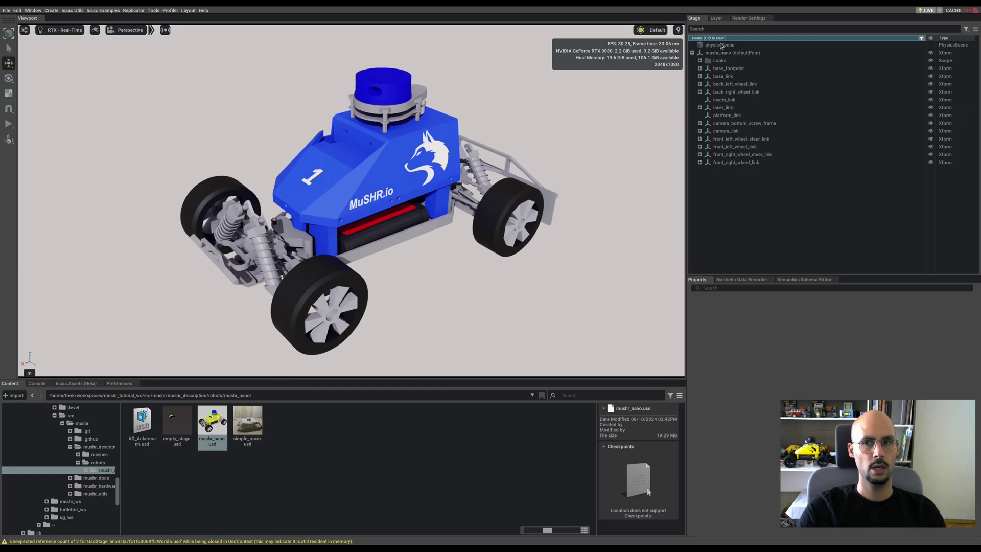